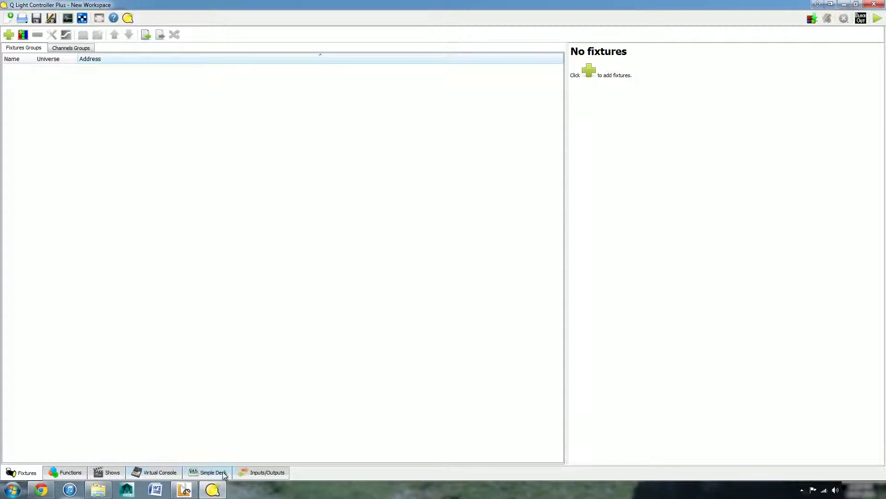
Look through the Shows, Virtual Console and Simple Desk views, then return to the fixture list
click(65, 472)
click(108, 472)
click(156, 471)
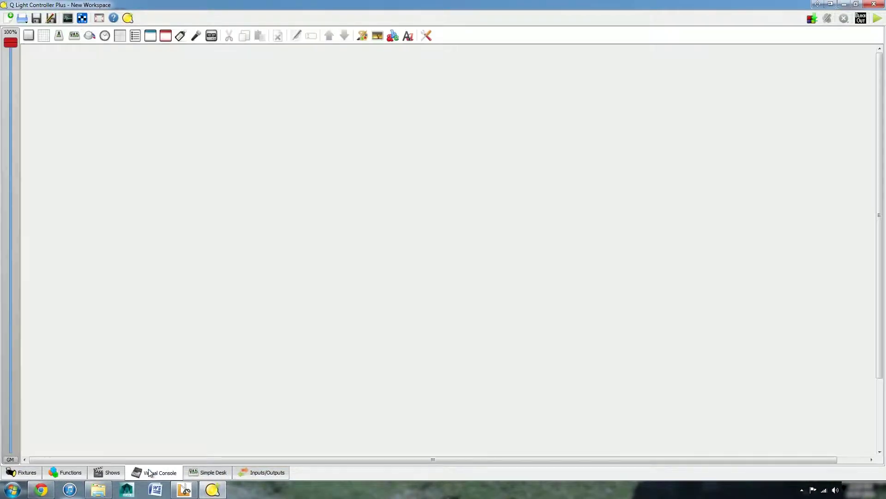
click(209, 472)
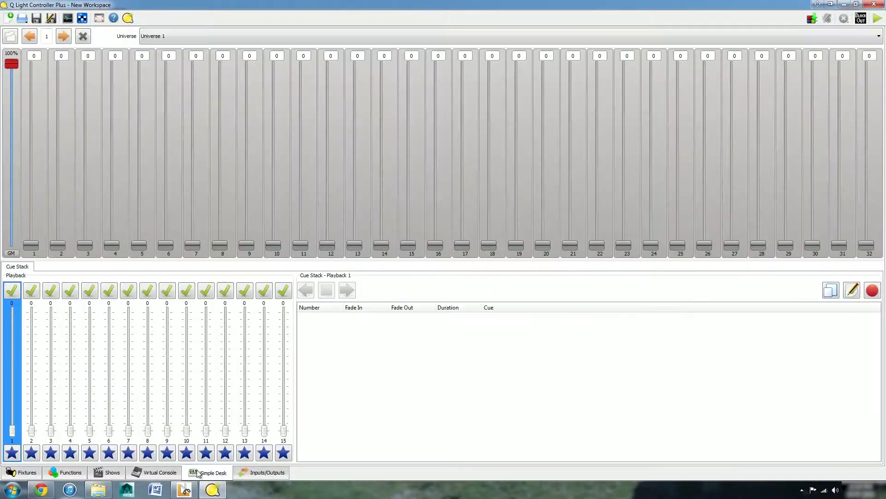
click(26, 472)
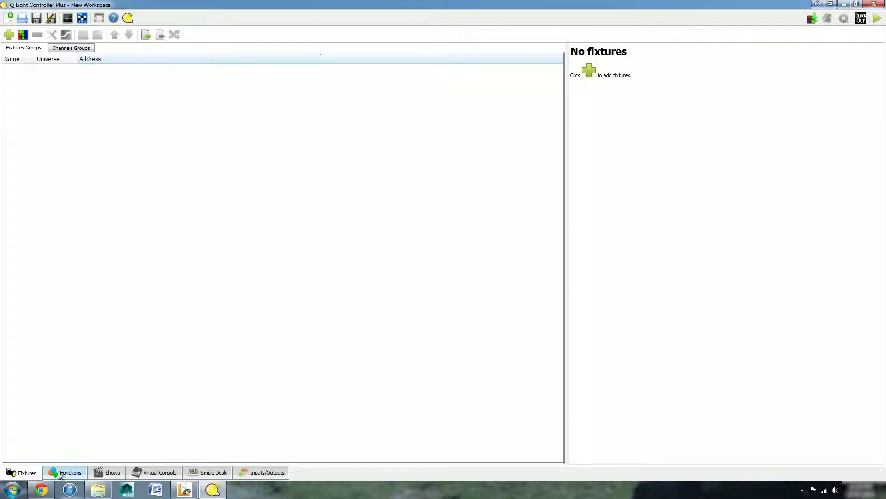
Add 10 generic dimmers named House (House #1–#10) at addresses 001–010 on Universe 1
click(8, 37)
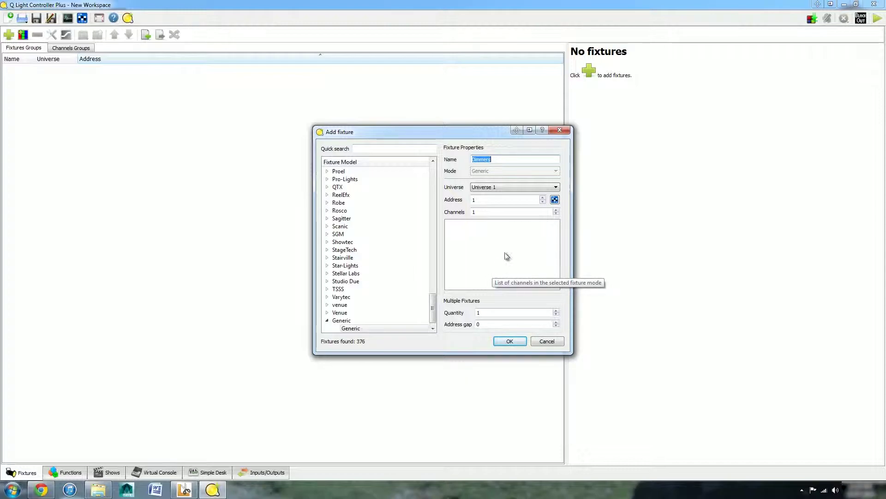
click(496, 159)
double_click(496, 159)
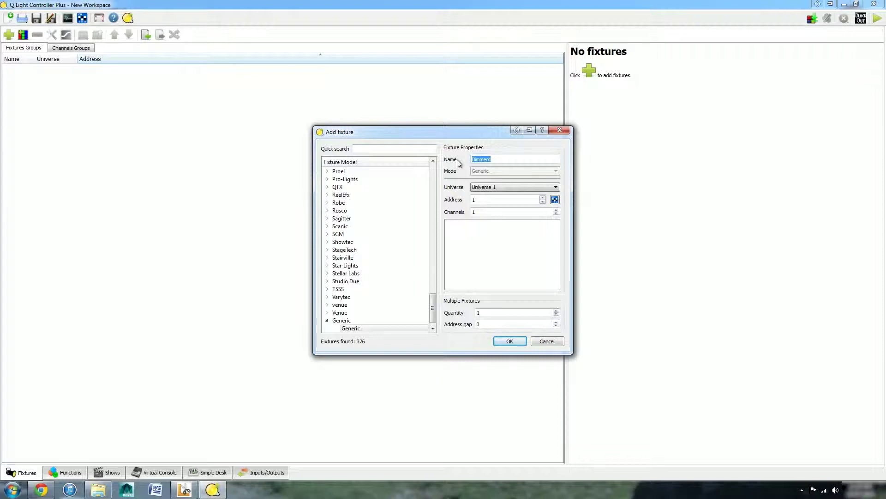
text(House)
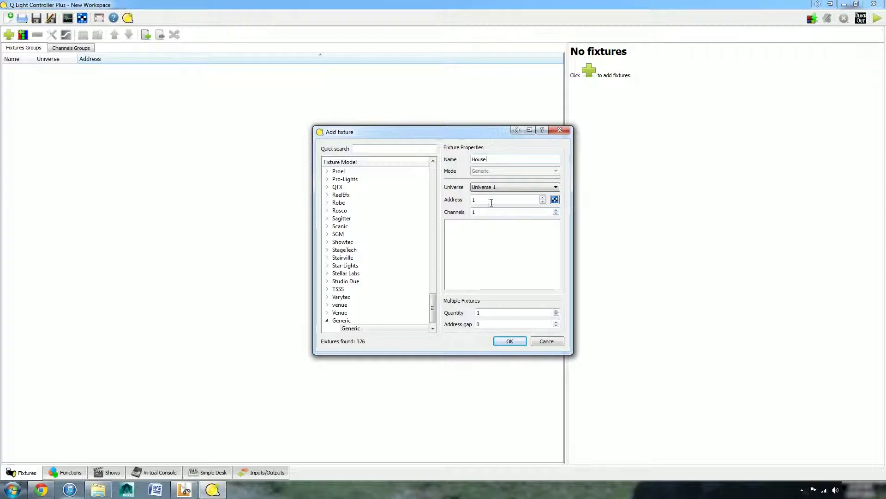
click(557, 313)
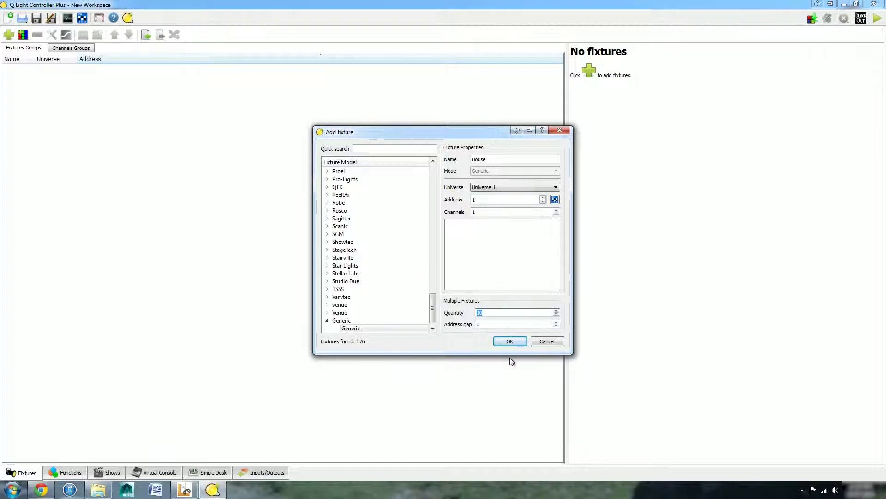
click(512, 341)
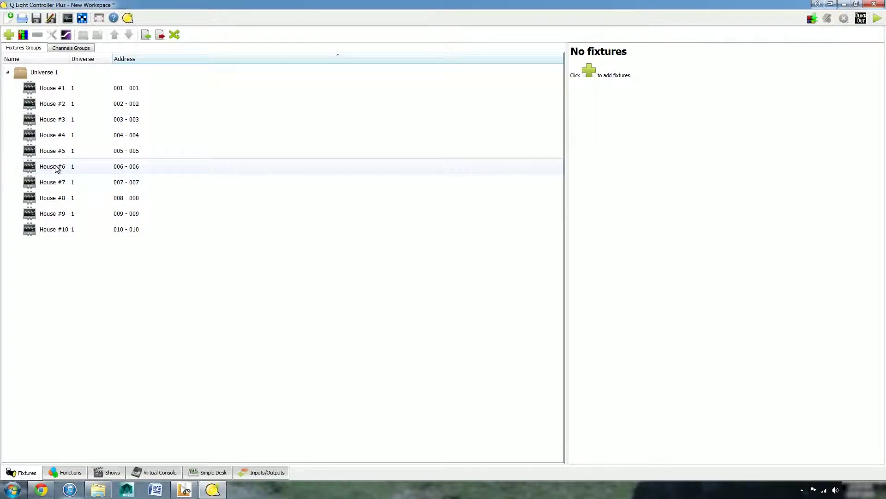
Patch a Q-Spot 260 LED fixture into Universe 1 at addresses 011–024
click(8, 35)
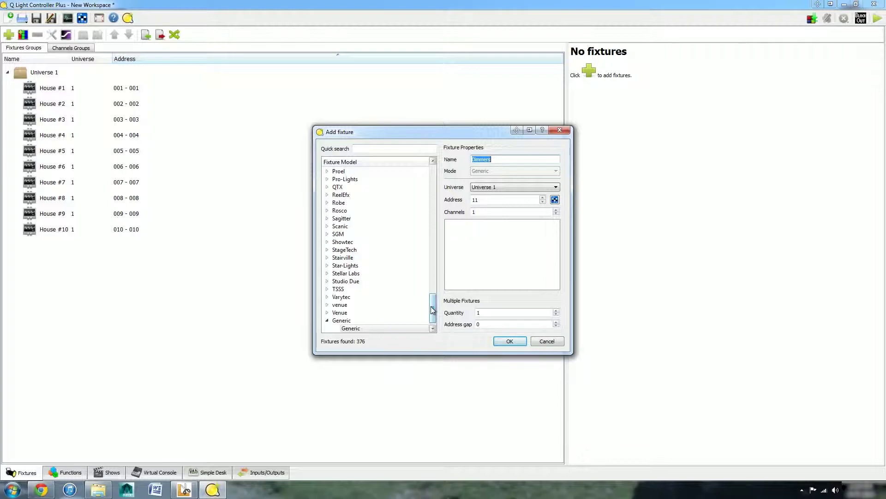
drag(433, 307, 434, 221)
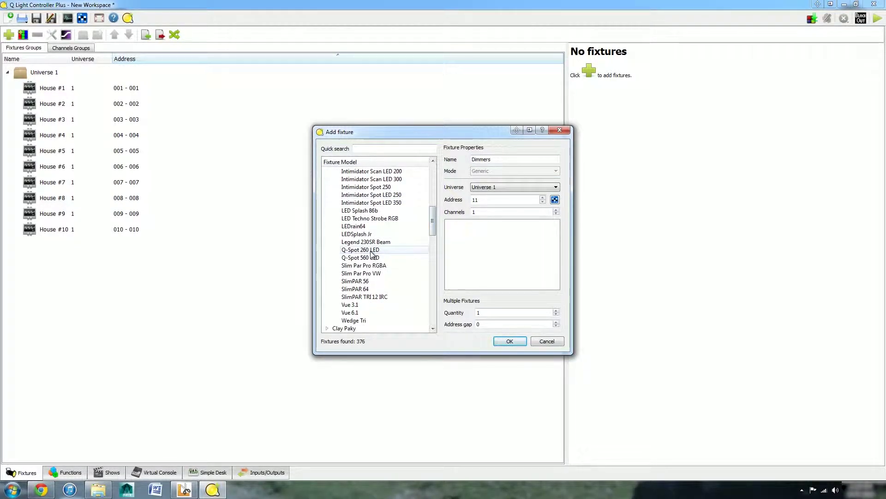
click(397, 249)
click(506, 341)
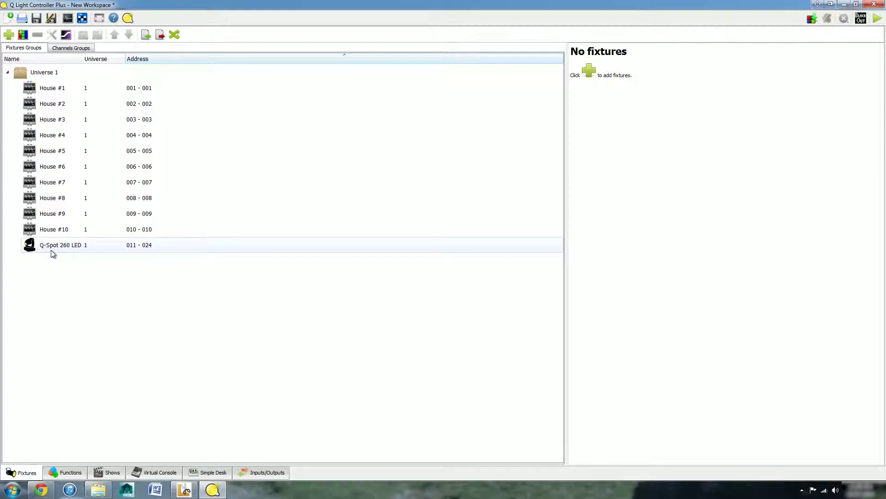
In Chrome, scroll the Q-Beam 260 LED manual to the 12-channel Advanced DMX table on page 15
click(184, 488)
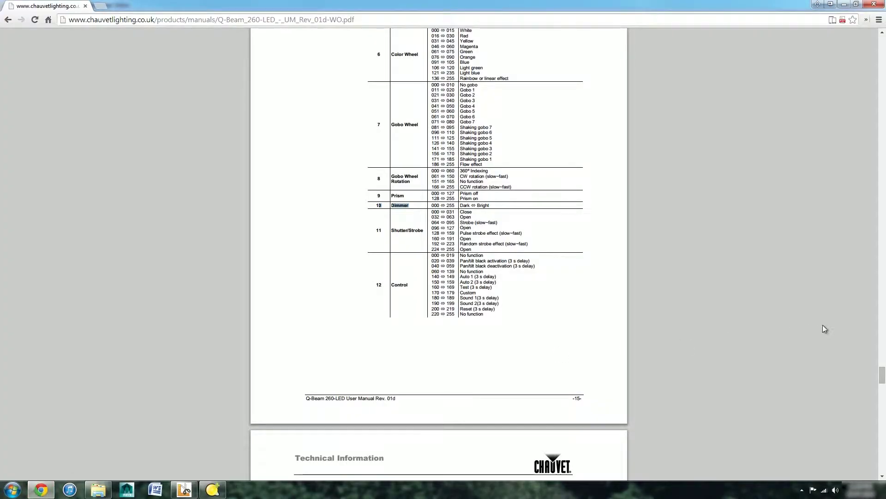
drag(882, 373, 882, 39)
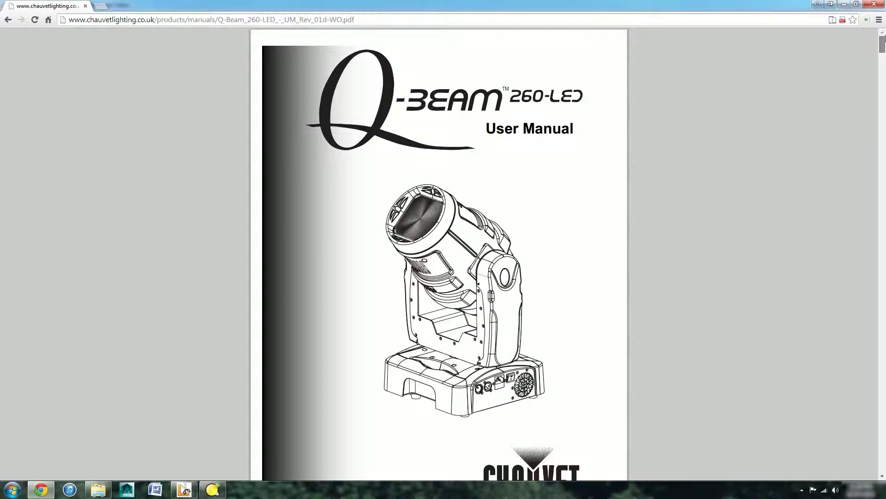
drag(884, 40, 876, 168)
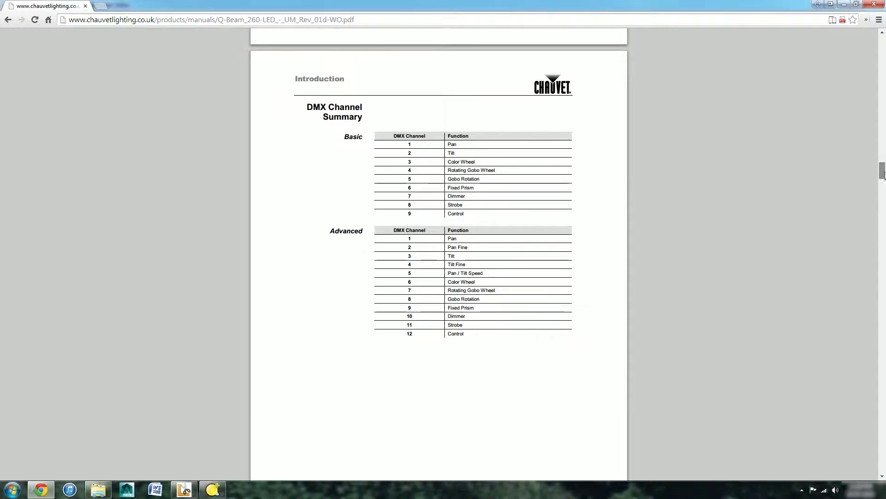
drag(882, 173, 877, 356)
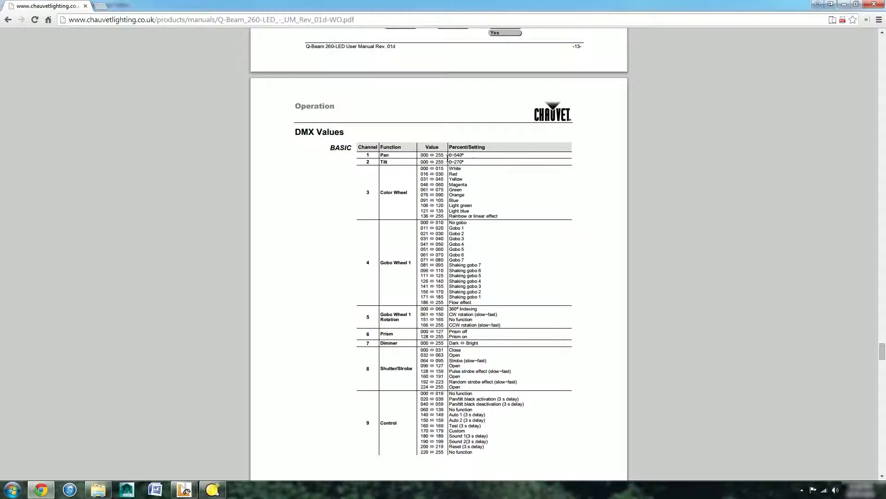
drag(451, 156, 431, 162)
click(459, 175)
drag(421, 168, 457, 170)
scroll(609, 224, down, 10)
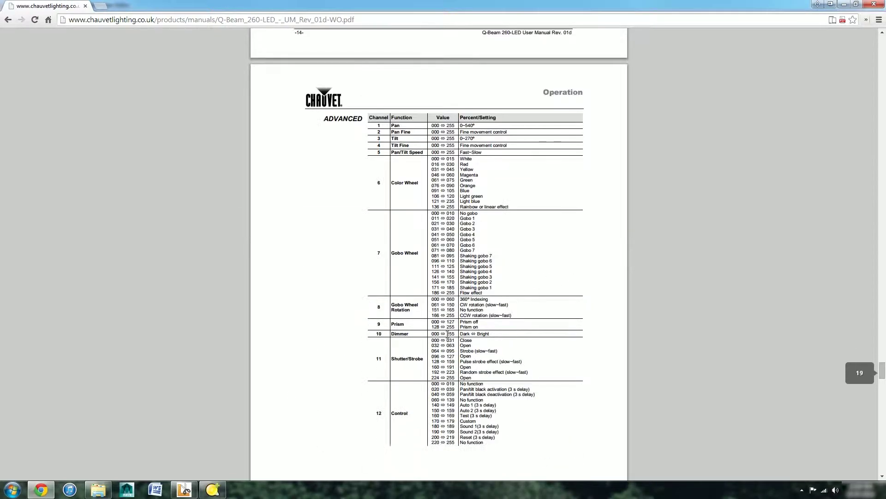
Create a new fixture definition with manufacturer Chauvet, model Q-Beam 260 LED, type Moving Head
click(184, 490)
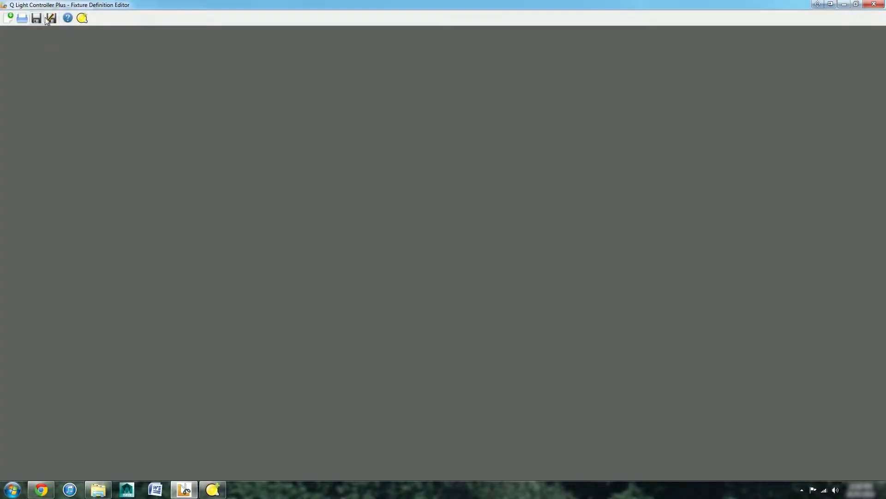
click(9, 18)
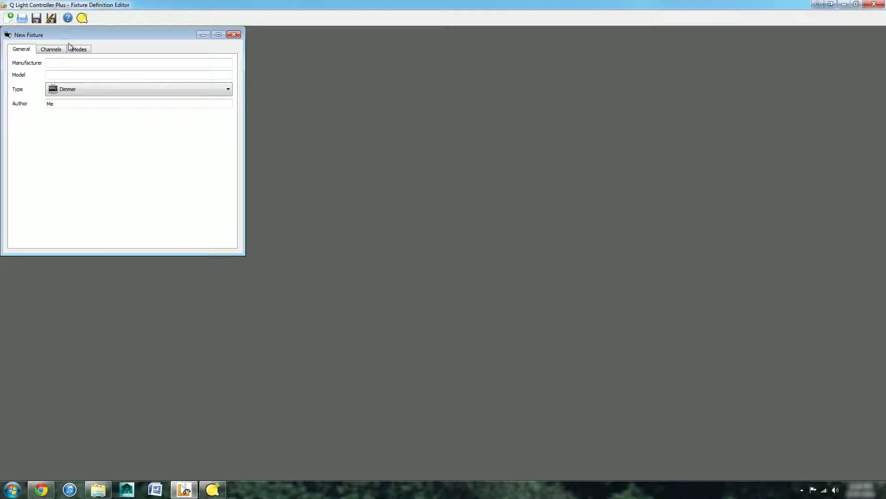
click(83, 62)
key(Tab)
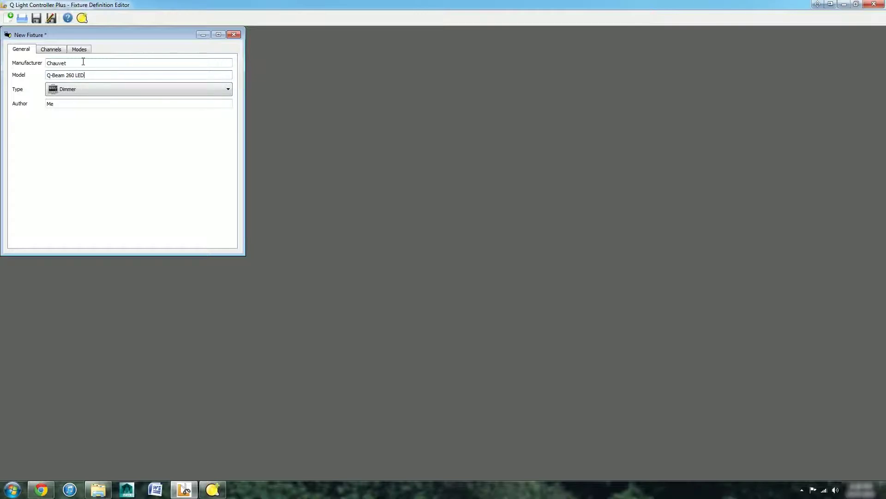
click(103, 90)
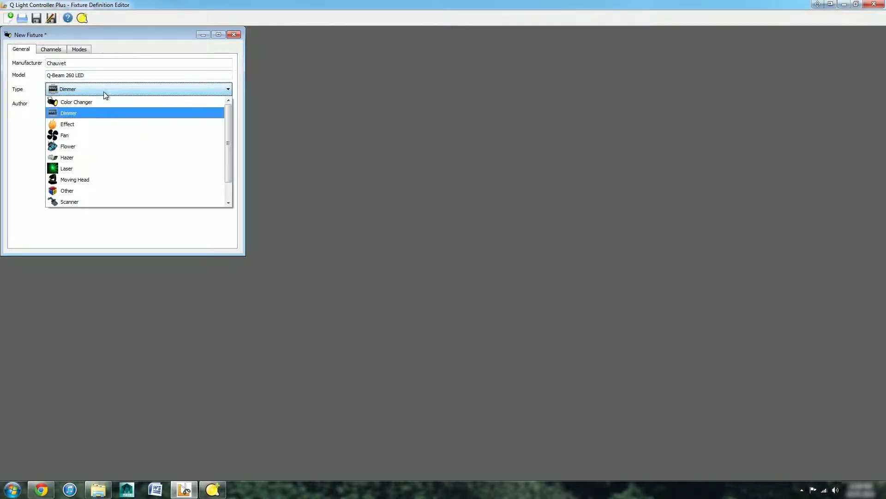
click(114, 179)
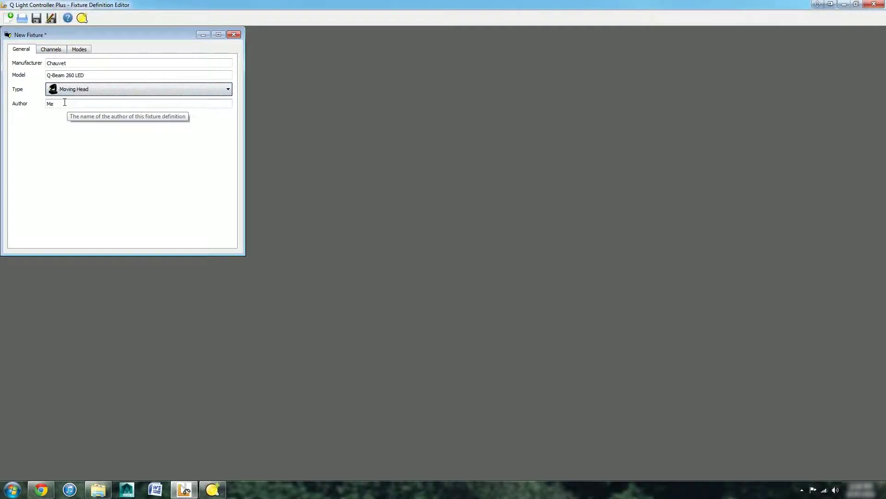
Add a new channel in the Pan group, checking the manual's channel table
click(54, 49)
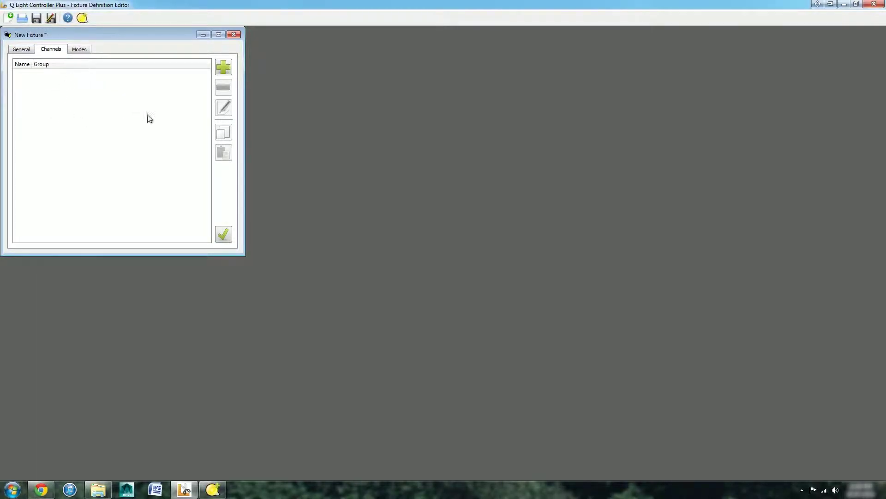
click(224, 70)
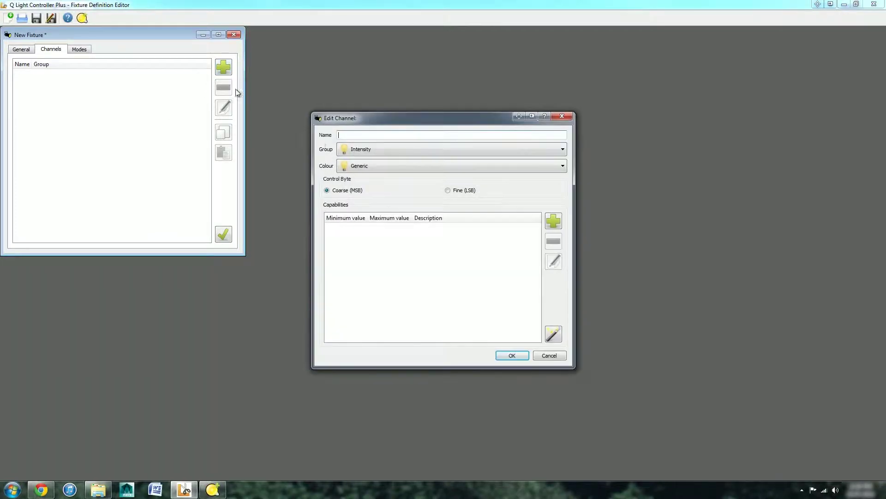
click(41, 489)
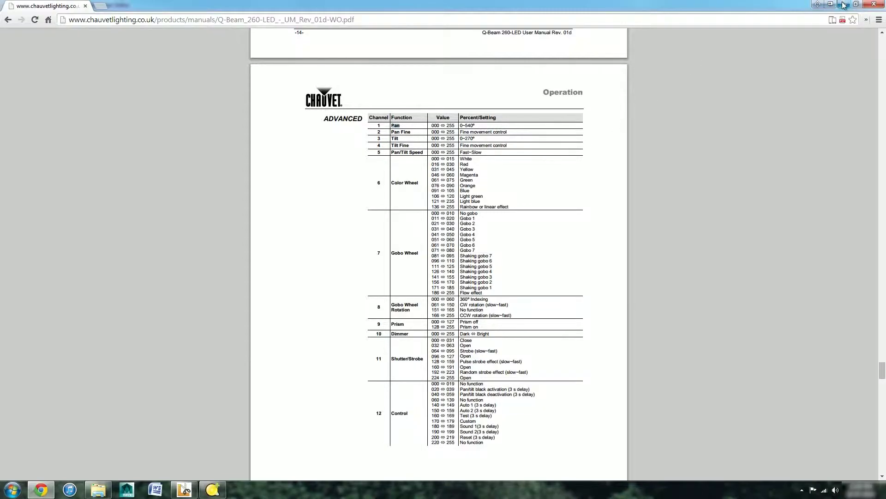
key(alt+Tab)
click(371, 150)
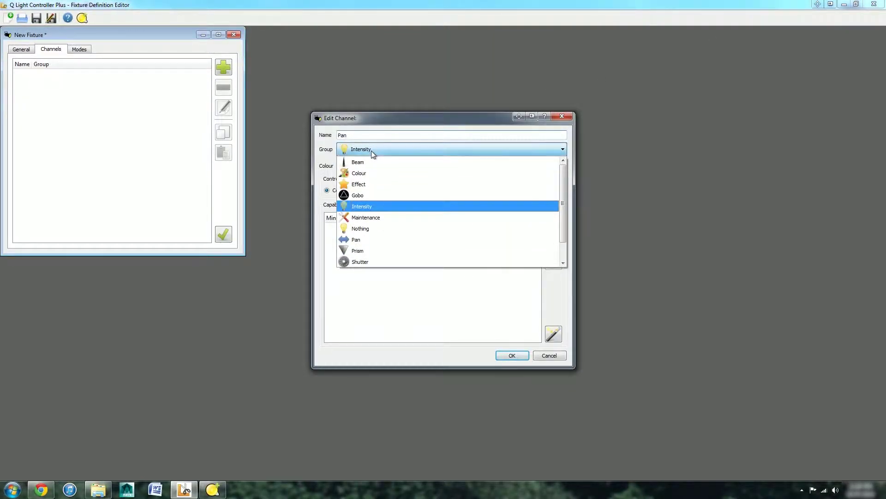
click(381, 240)
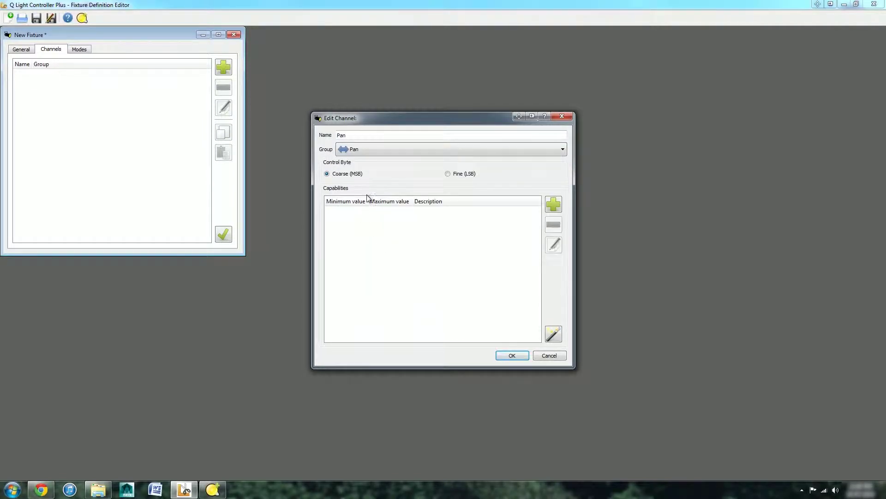
click(41, 488)
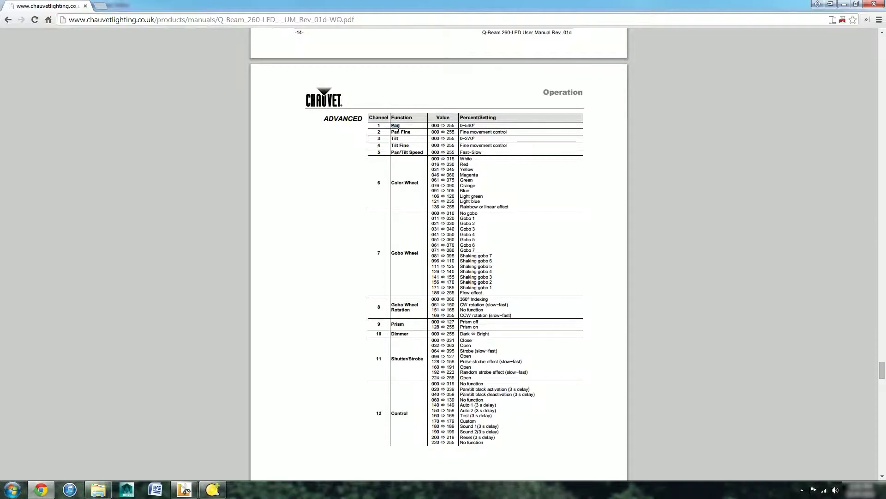
key(alt+Tab)
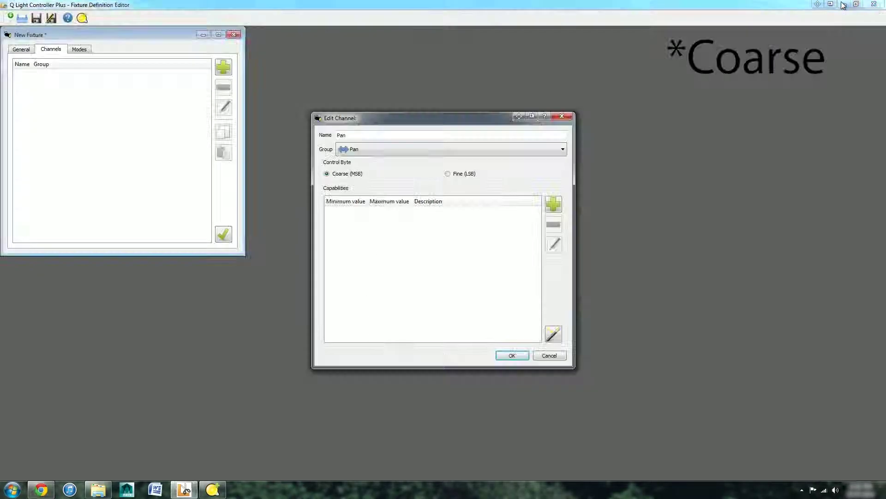
Give the Pan channel one 0–255 capability described 0~540° and save the channel
click(553, 204)
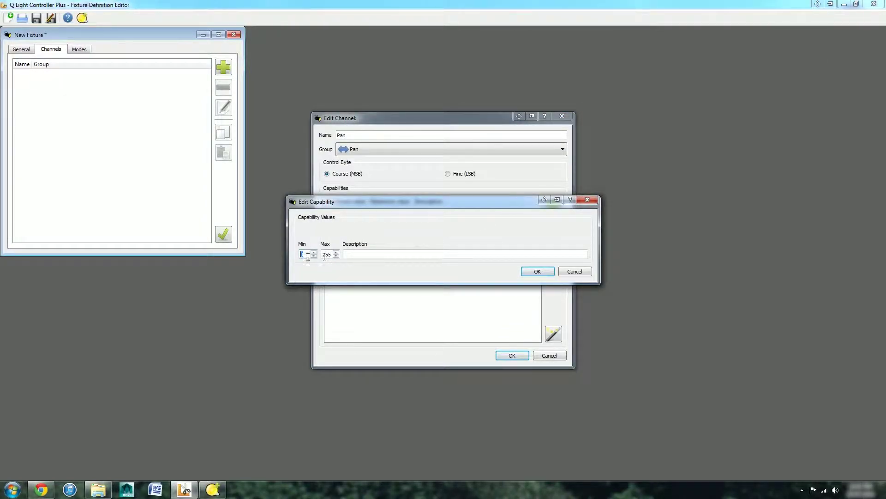
click(42, 490)
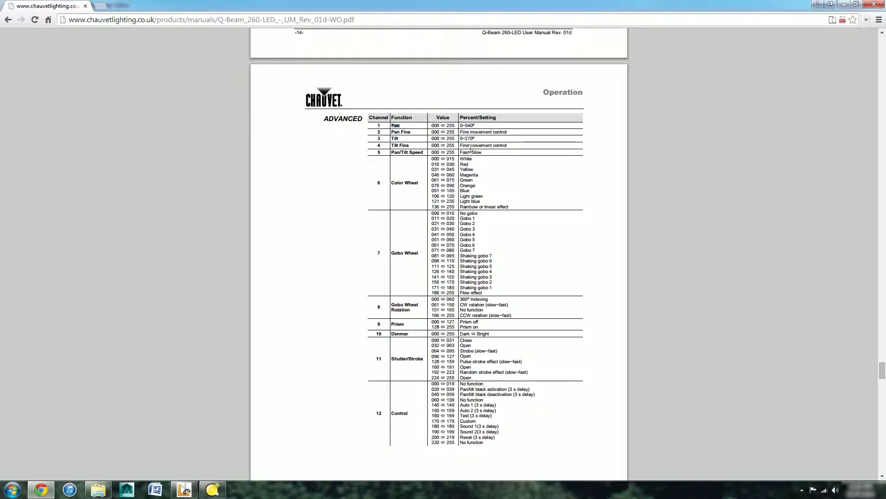
drag(479, 125, 462, 129)
click(843, 6)
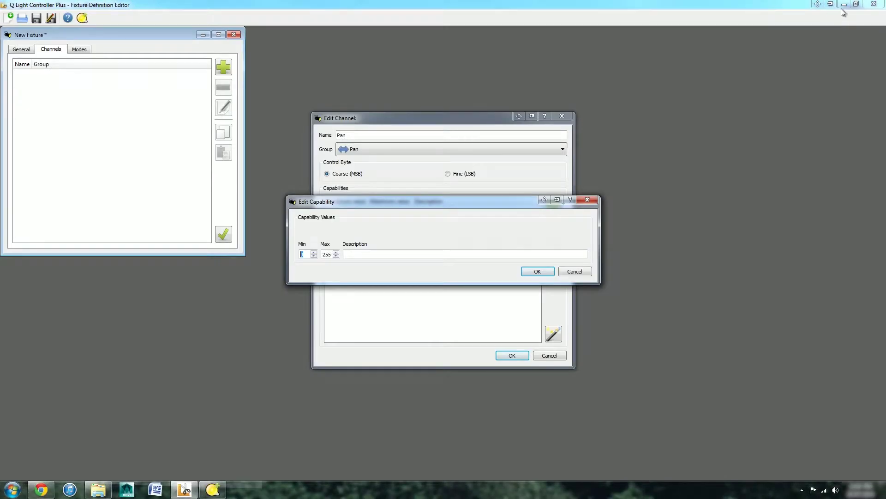
click(407, 255)
text(0~540°)
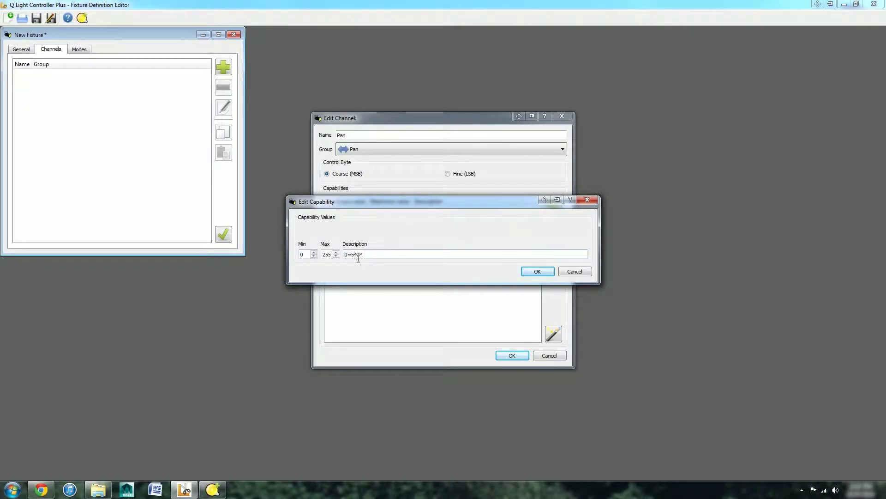
click(538, 272)
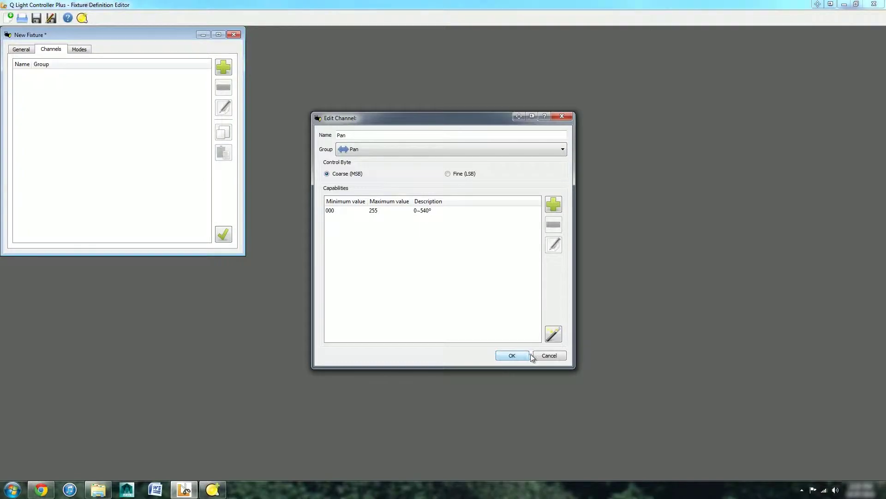
click(516, 355)
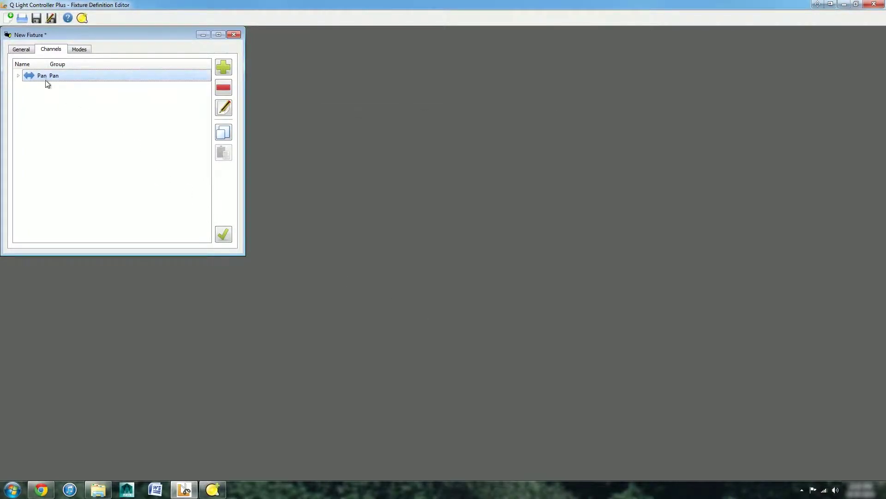
click(18, 75)
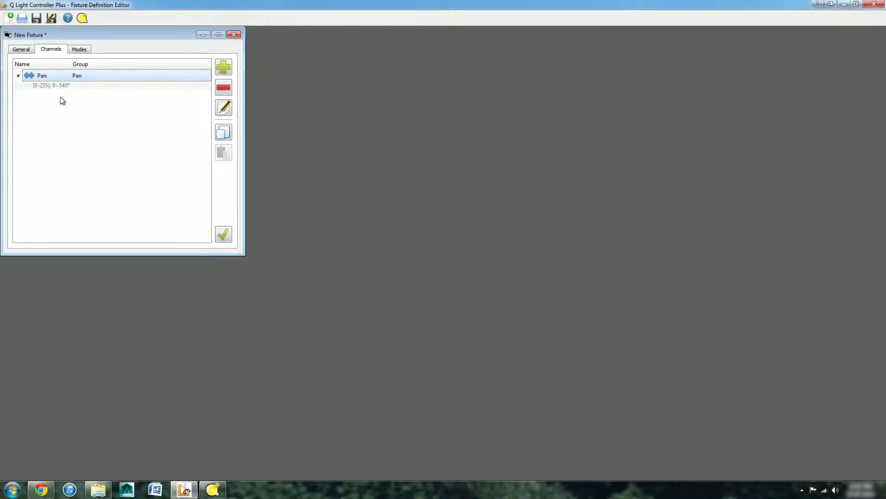
click(18, 76)
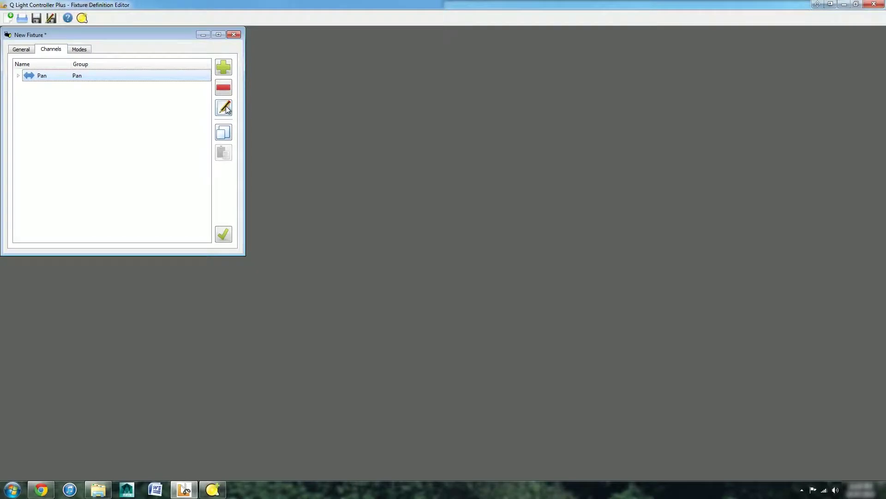
Add a new channel named Colour Wheel in the Colour group
click(225, 68)
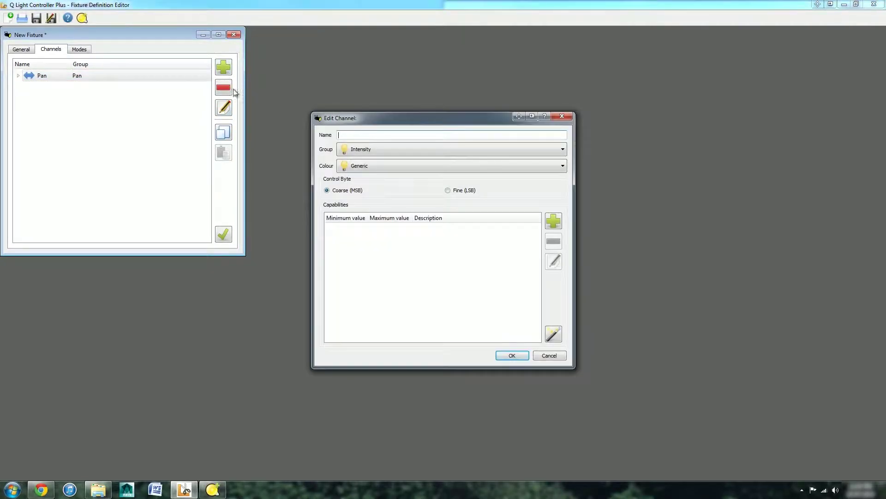
click(41, 490)
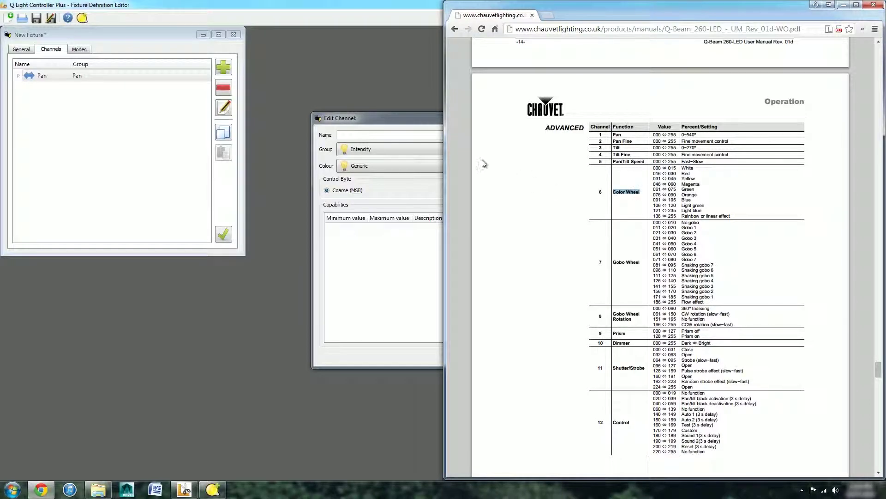
click(415, 138)
text(Colour Wheel)
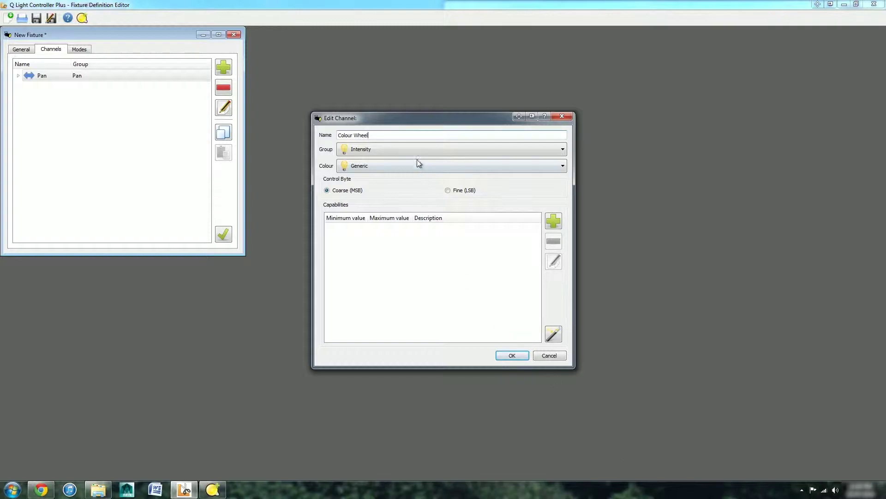
click(417, 148)
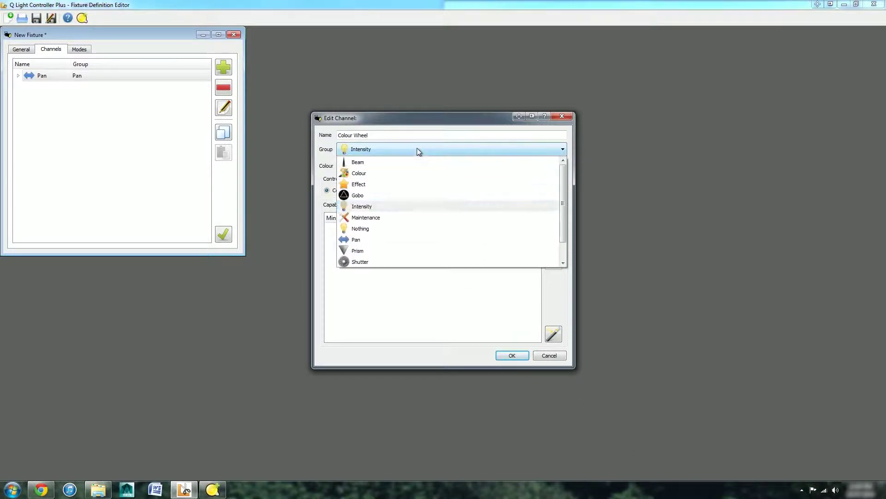
click(399, 172)
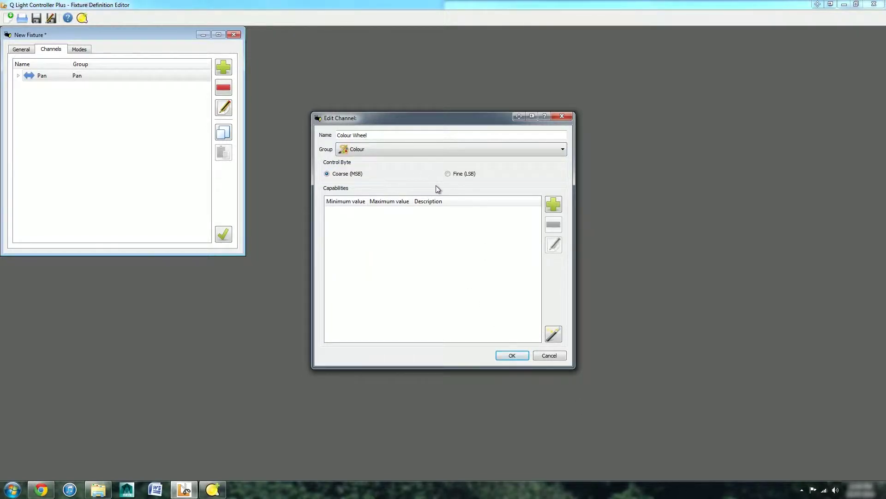
In the Capability Wizard, set the amount to 10 capabilities starting at 1
click(554, 337)
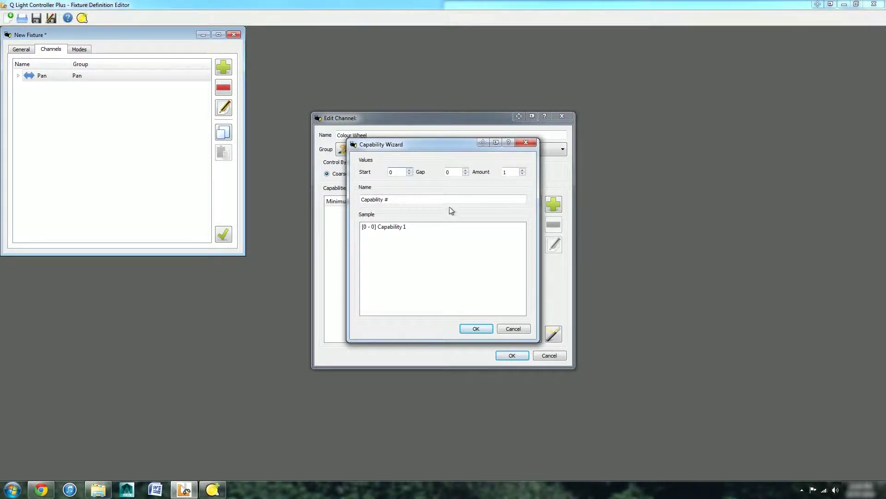
click(50, 490)
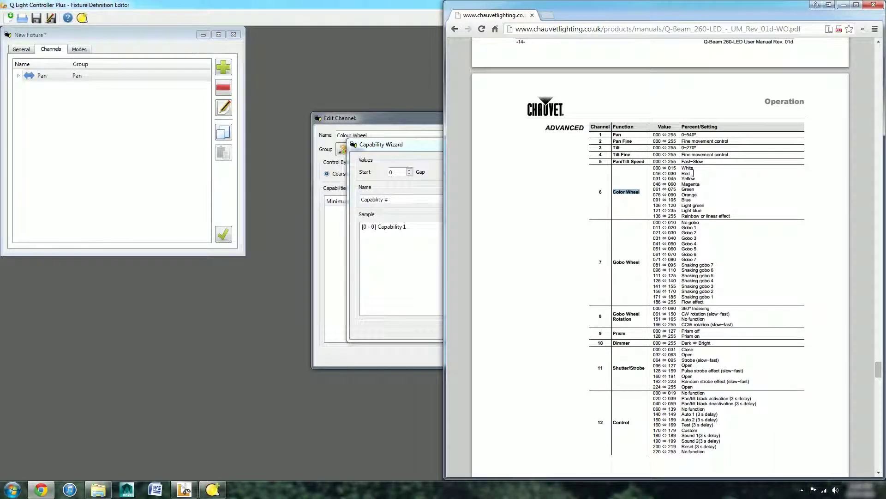
click(406, 259)
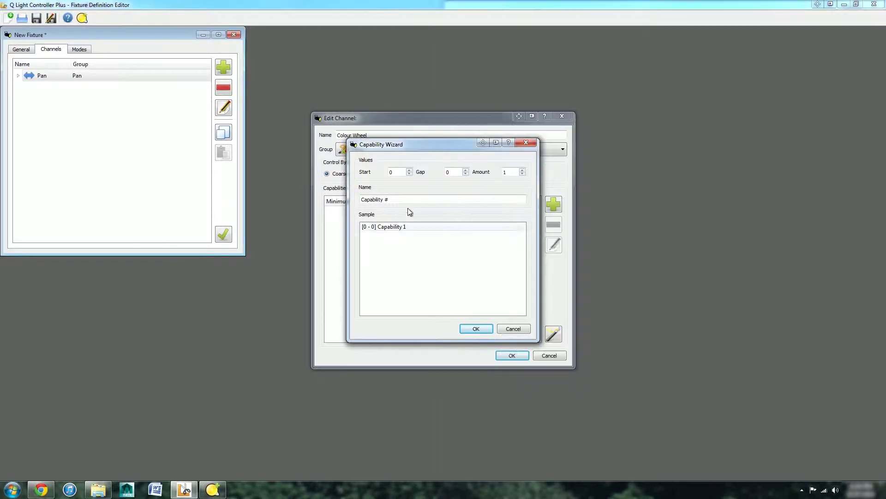
double_click(465, 170)
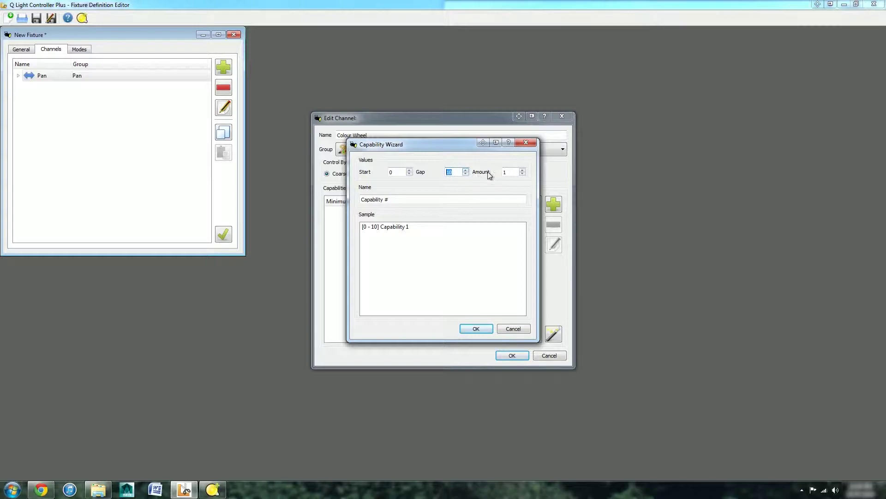
click(523, 170)
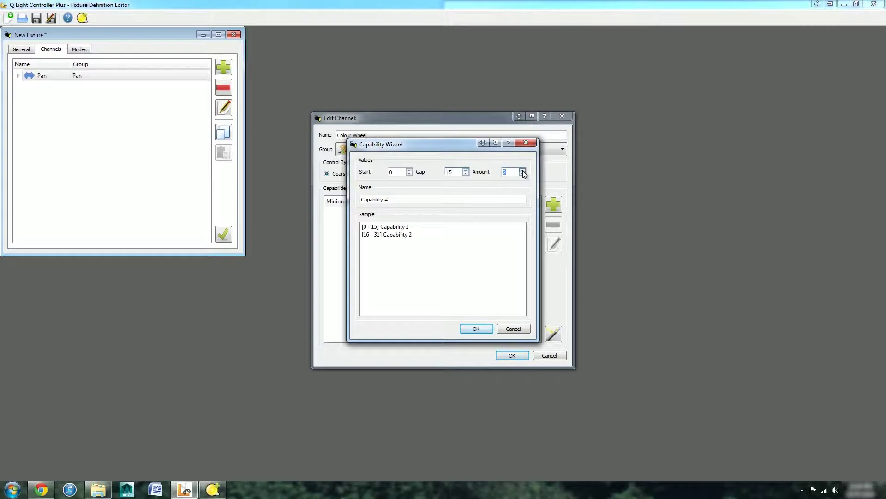
double_click(522, 171)
click(522, 171)
double_click(522, 170)
click(522, 171)
click(523, 170)
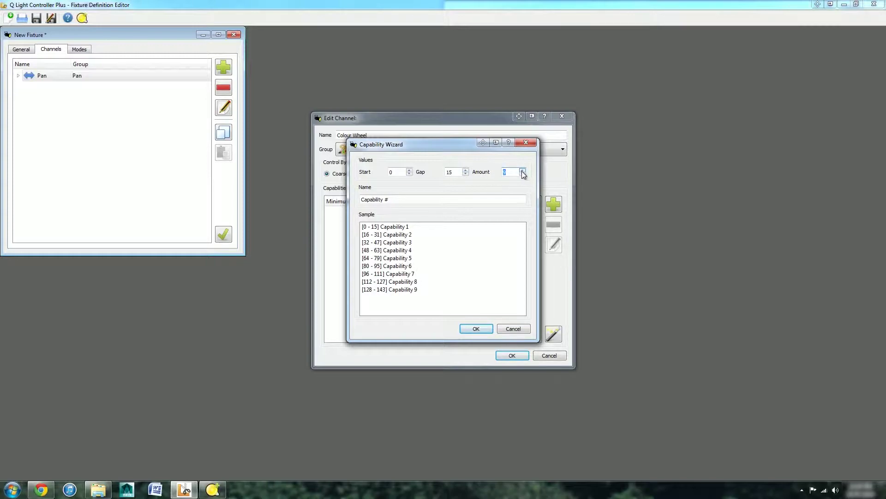
click(522, 170)
click(409, 170)
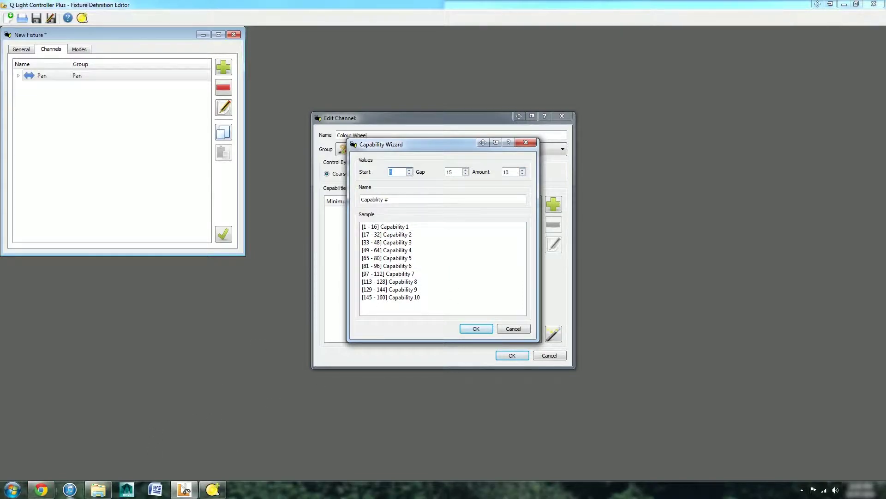
Set gap 14 so ranges run 1–15 through 136–150, and name them Colour
click(41, 490)
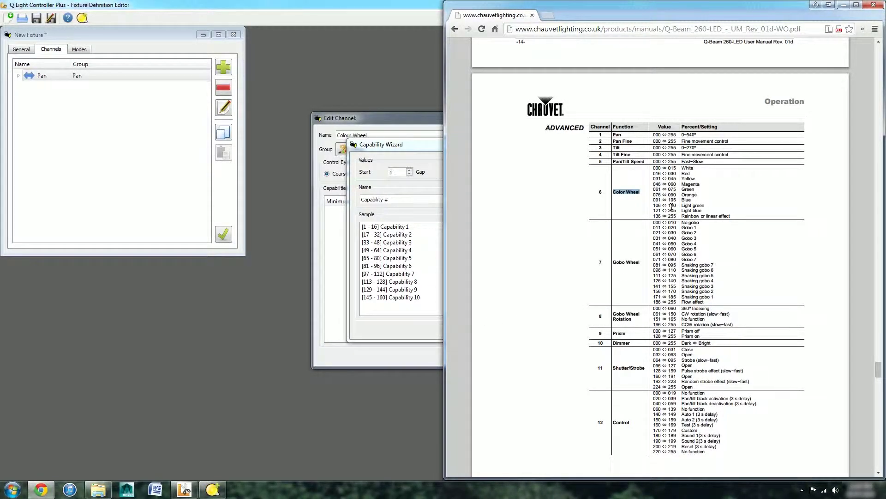
click(437, 220)
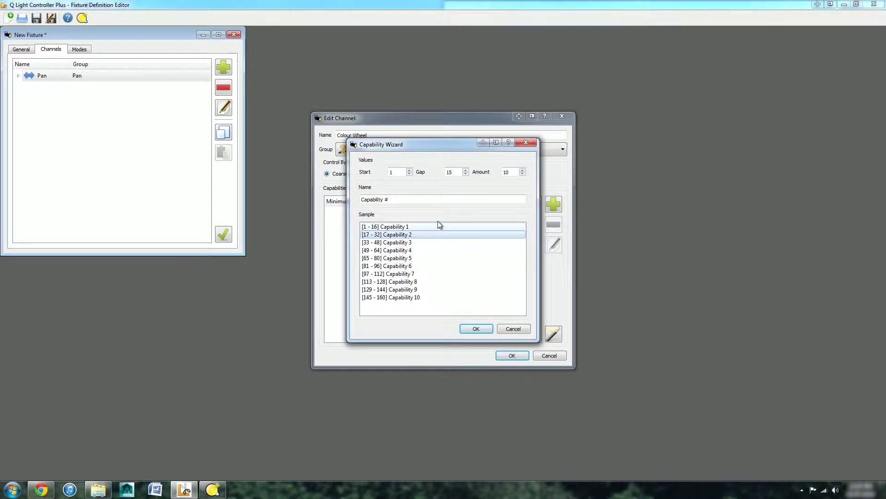
click(465, 174)
click(41, 489)
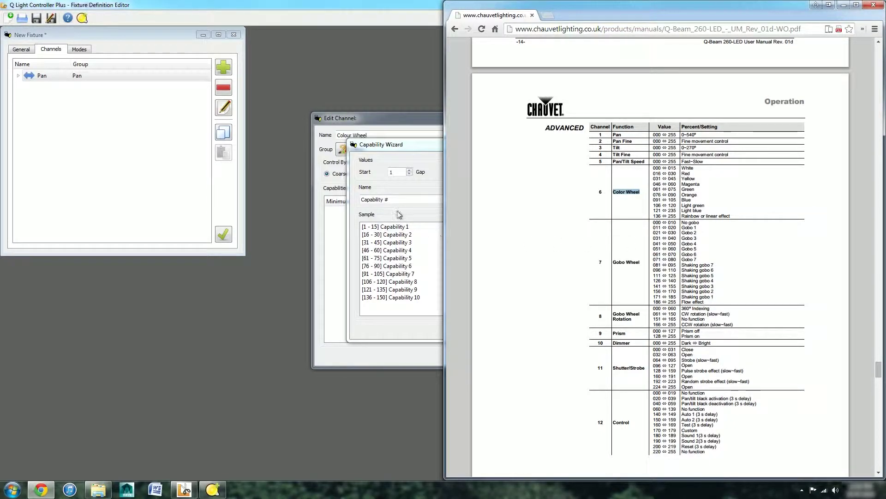
click(350, 199)
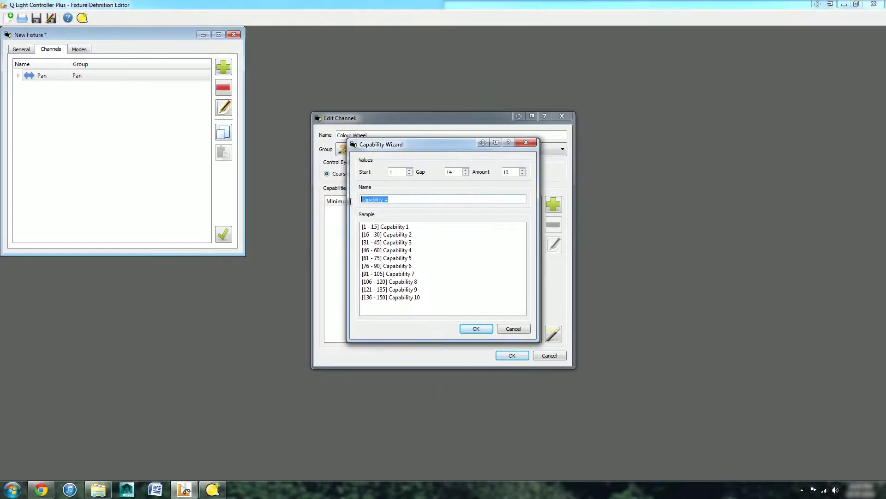
text(Colour)
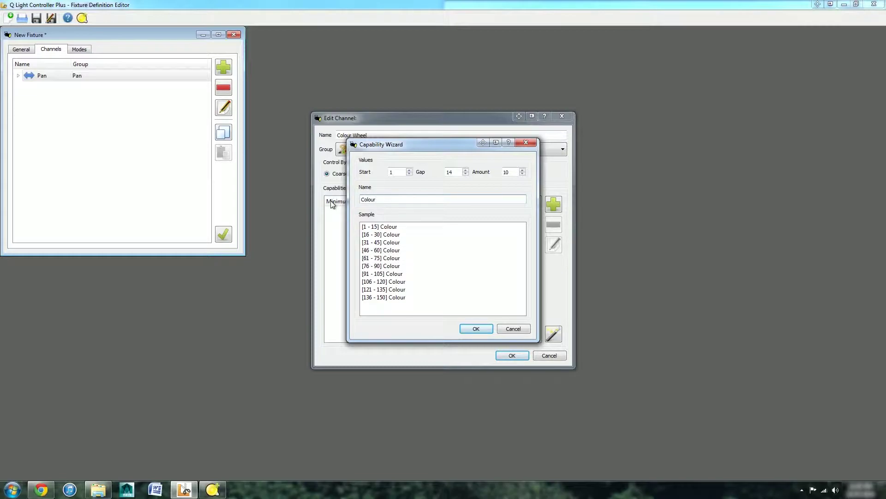
Generate the ten Colour capabilities and change the first to 0–15 White with a white colour
click(478, 330)
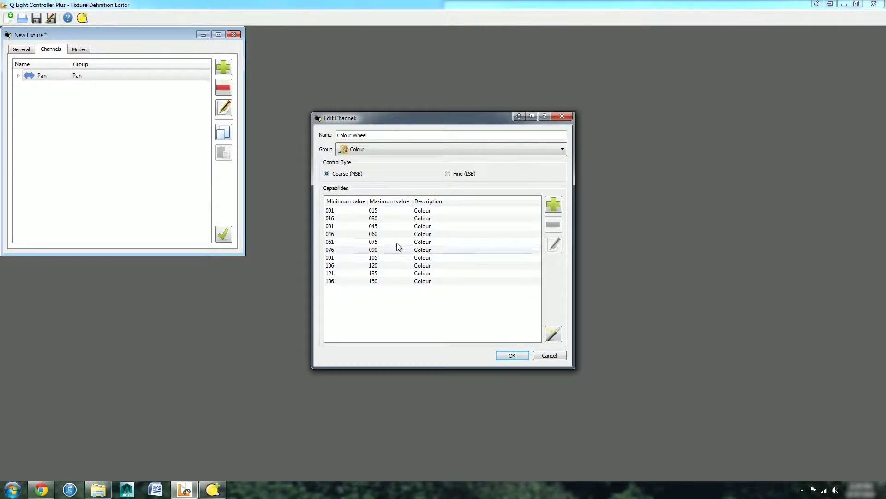
double_click(432, 212)
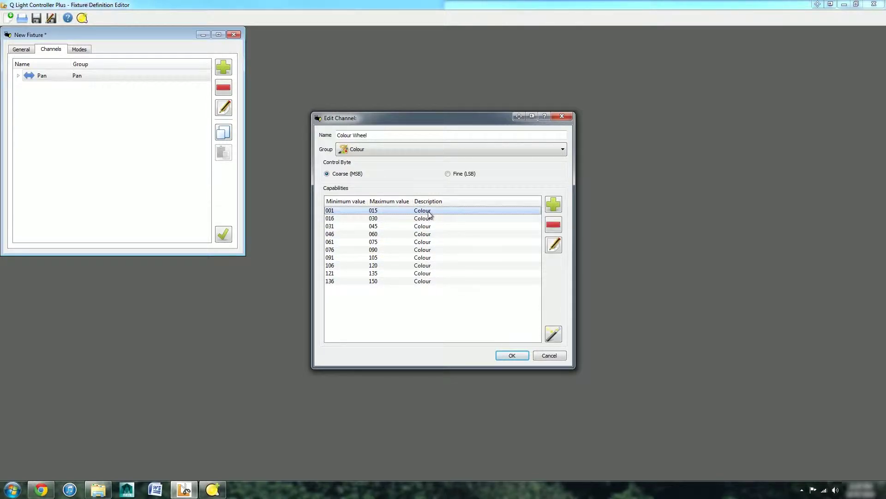
click(314, 257)
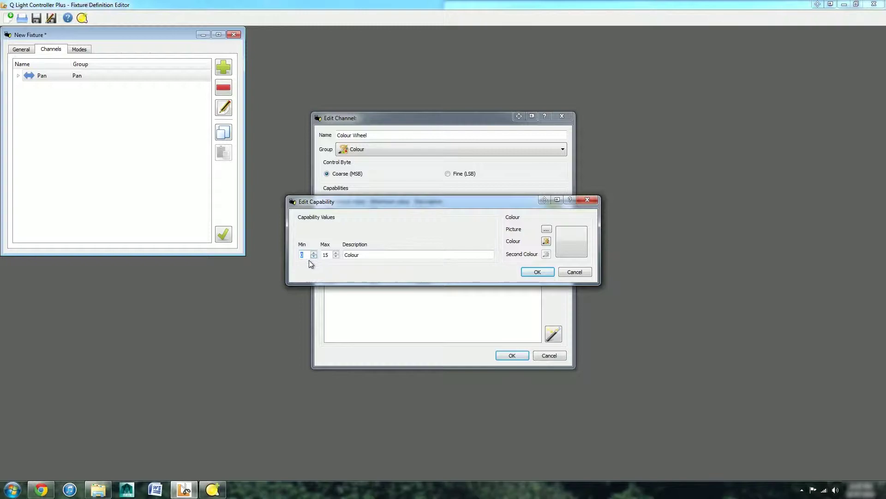
key(Tab)
key(Tab)
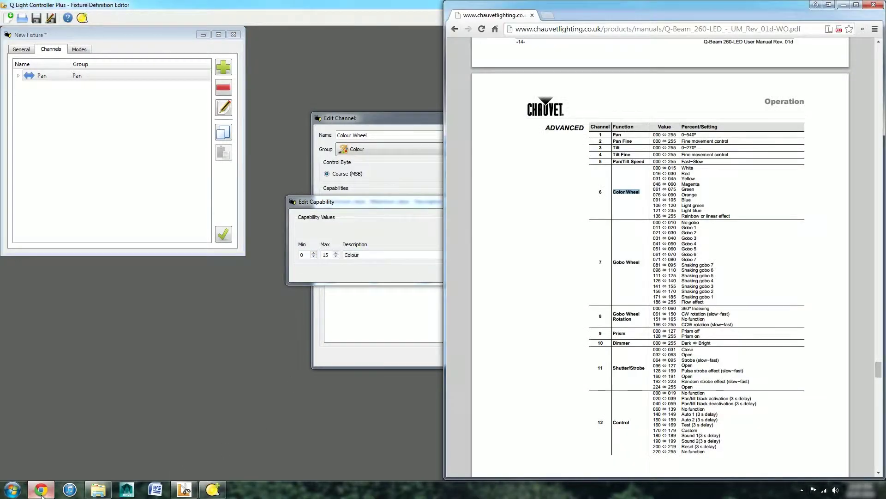
click(41, 489)
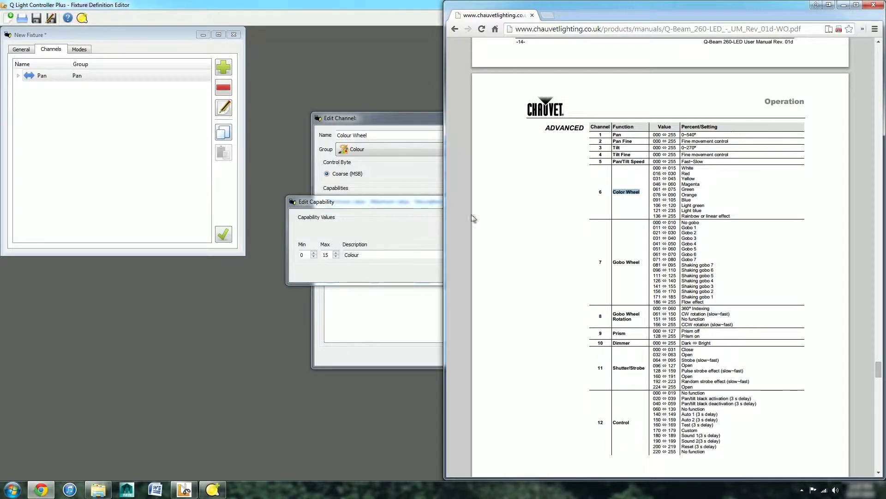
click(382, 238)
text(White)
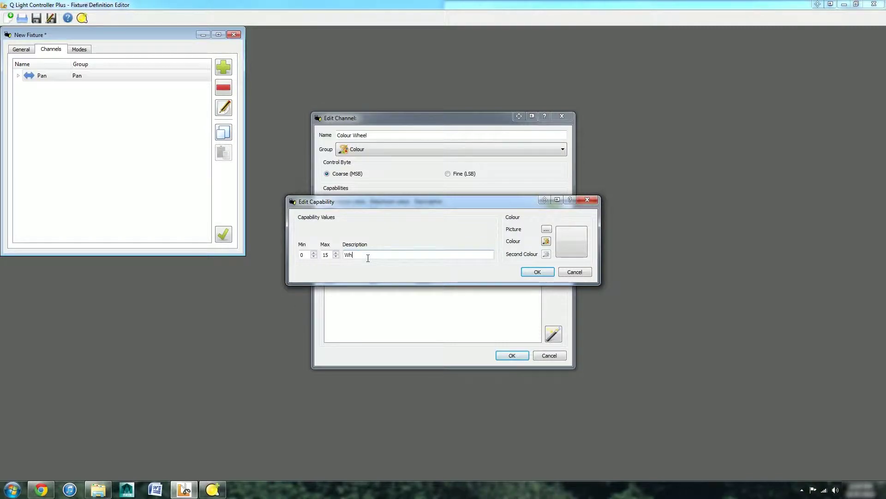
click(546, 241)
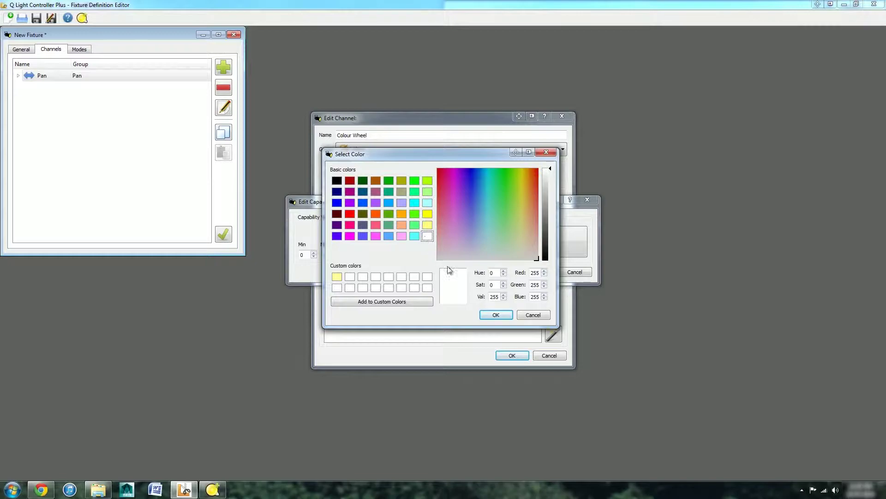
click(494, 316)
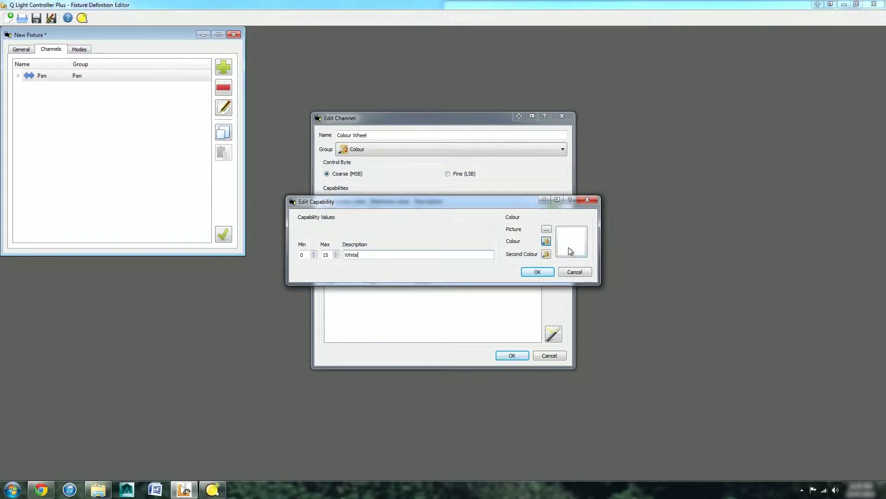
click(538, 272)
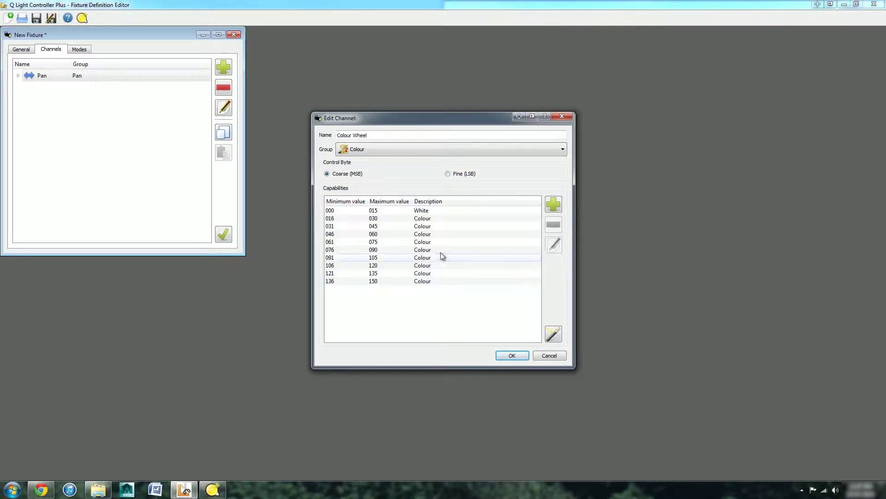
Rename the 16–30 capability to Red with a red display colour
double_click(428, 219)
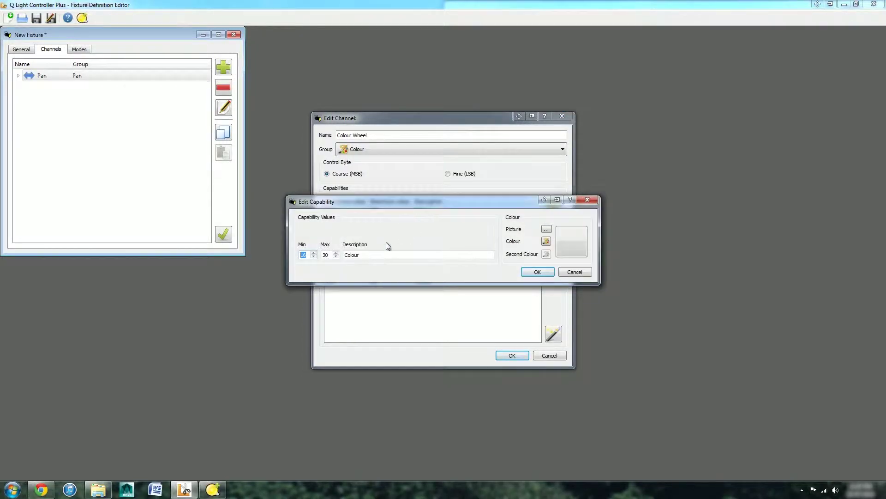
text(Red)
click(547, 241)
click(348, 214)
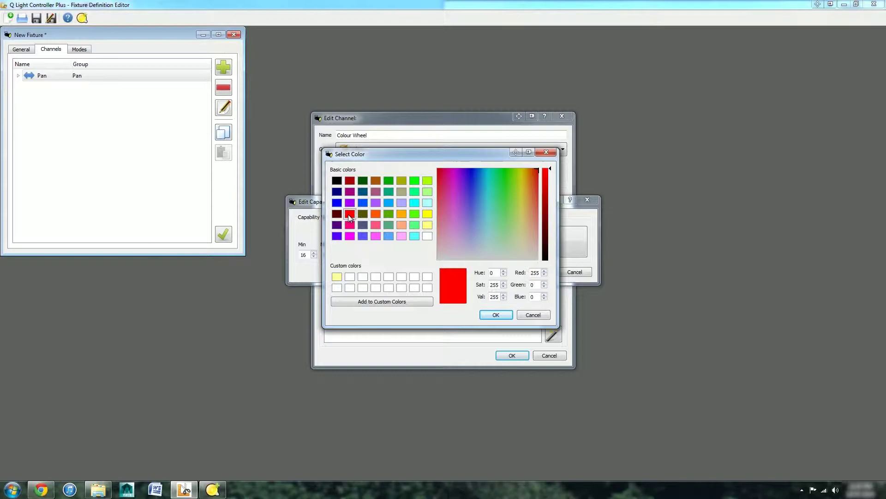
click(500, 318)
click(535, 272)
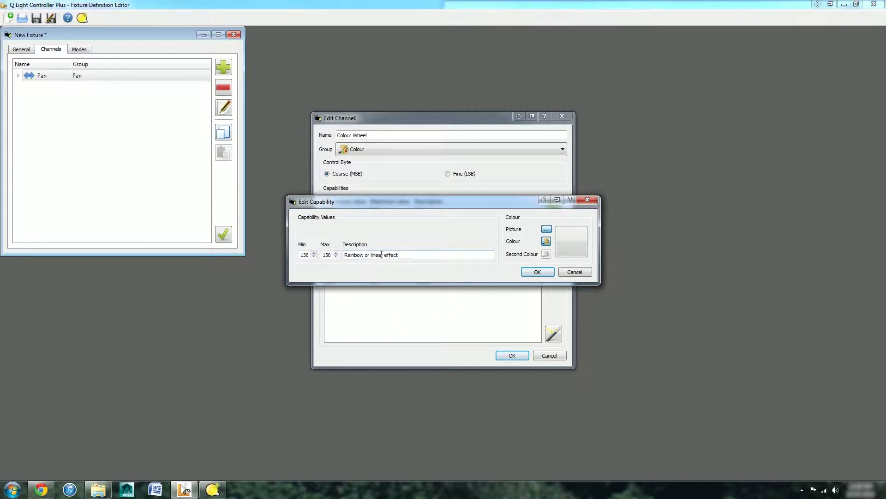
Attach the Gobos\Others rainbow.png picture to the 'Rainbow or linear effect' capability and save it
click(547, 241)
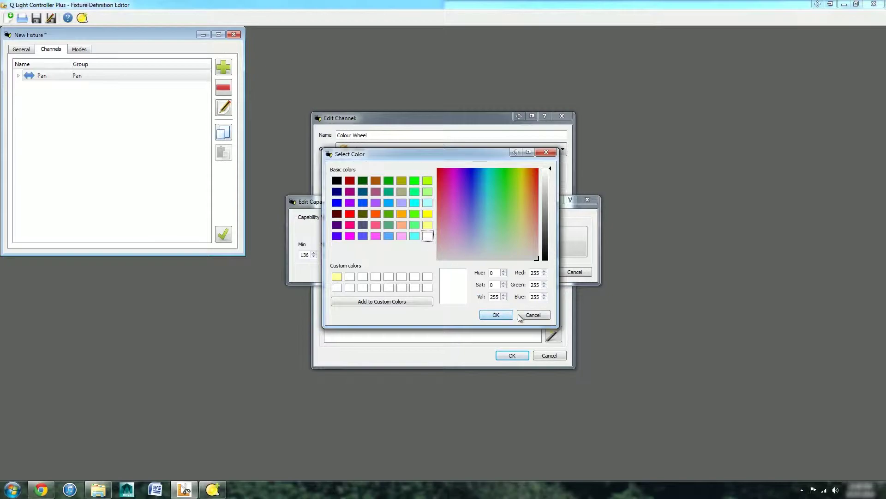
click(529, 317)
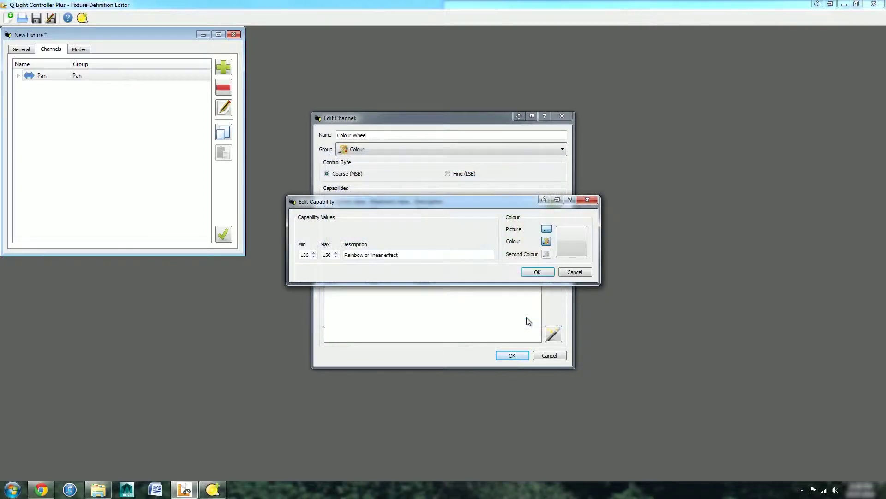
click(546, 229)
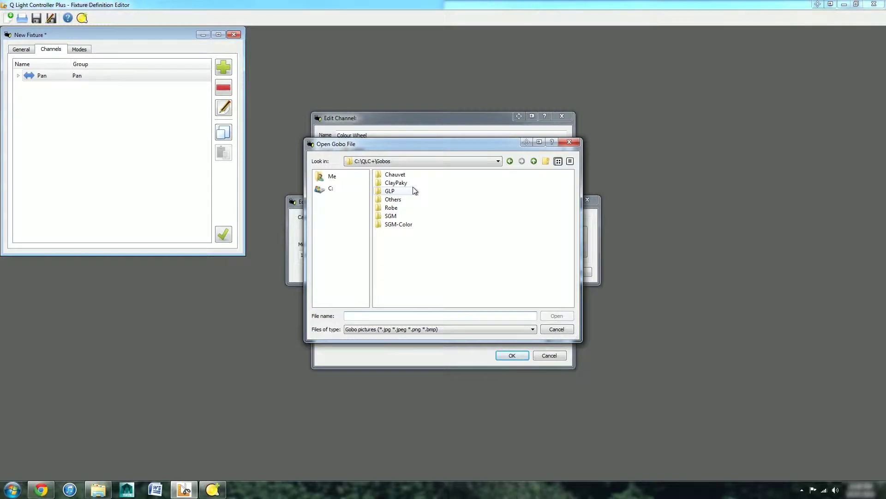
double_click(405, 199)
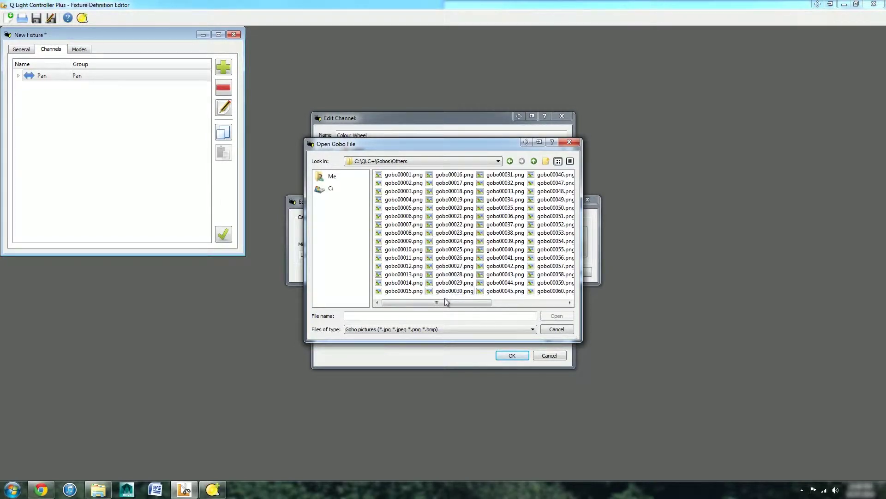
click(523, 301)
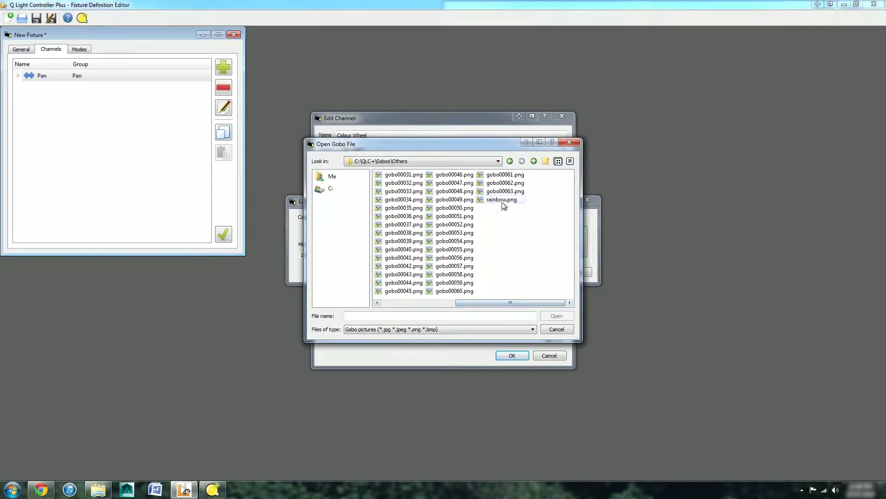
click(505, 201)
click(557, 316)
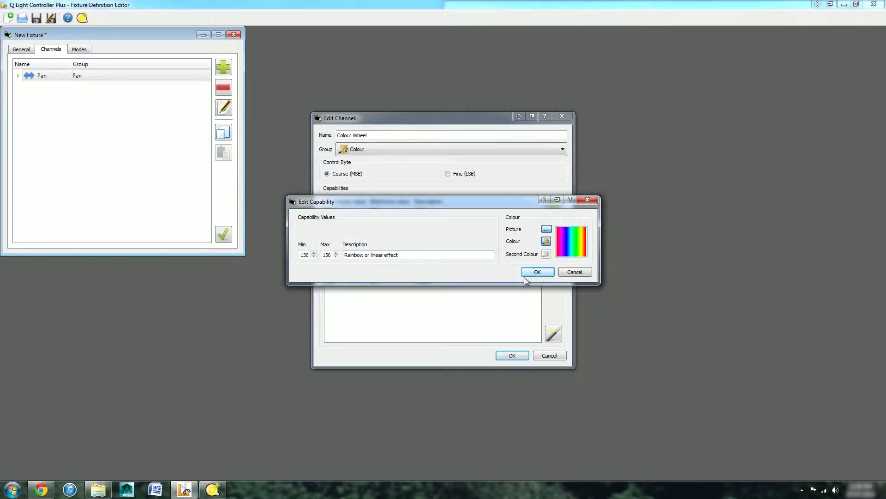
click(538, 273)
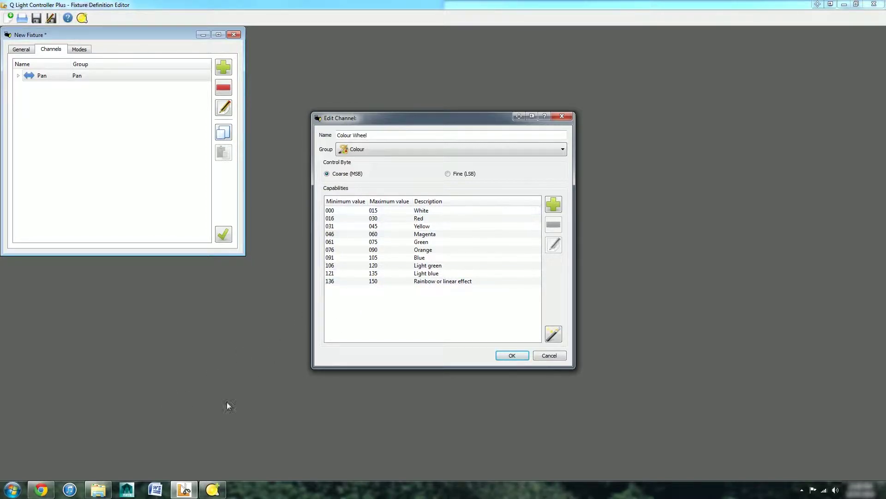
Extend the rainbow range from 136–150 to 136–255 and finish the Colour Wheel channel
click(41, 489)
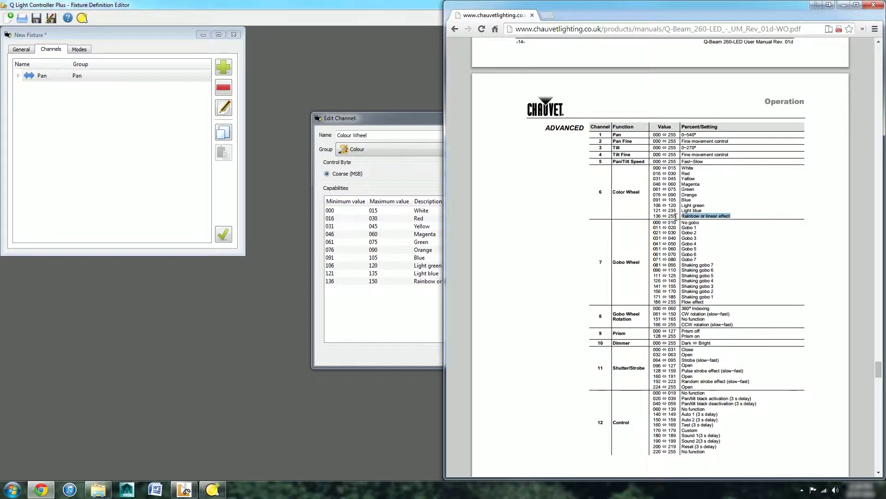
click(423, 282)
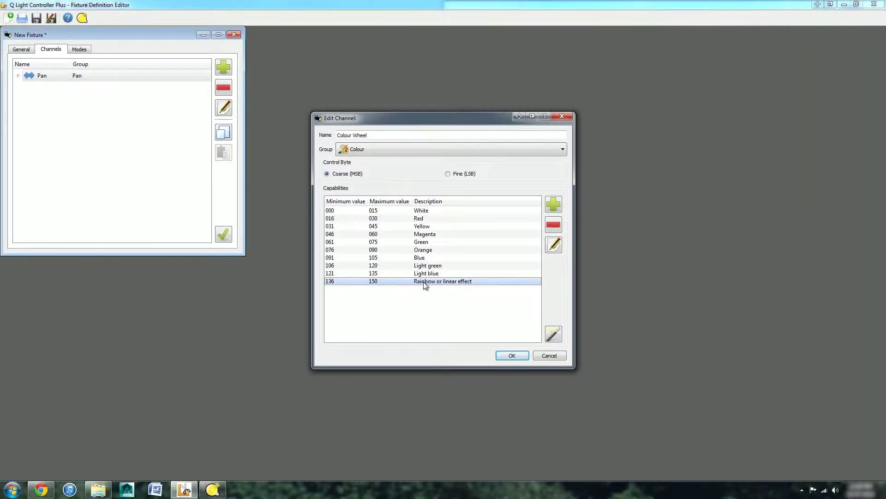
double_click(423, 282)
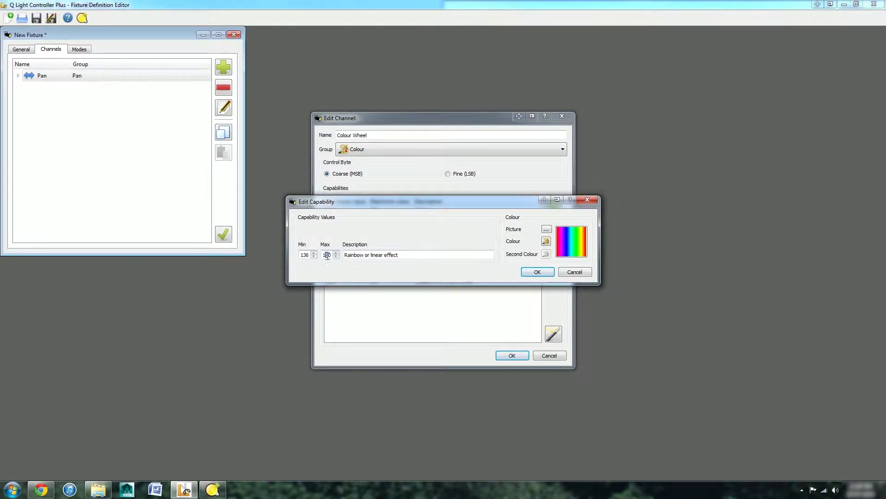
drag(331, 254, 290, 255)
text(255)
key(Return)
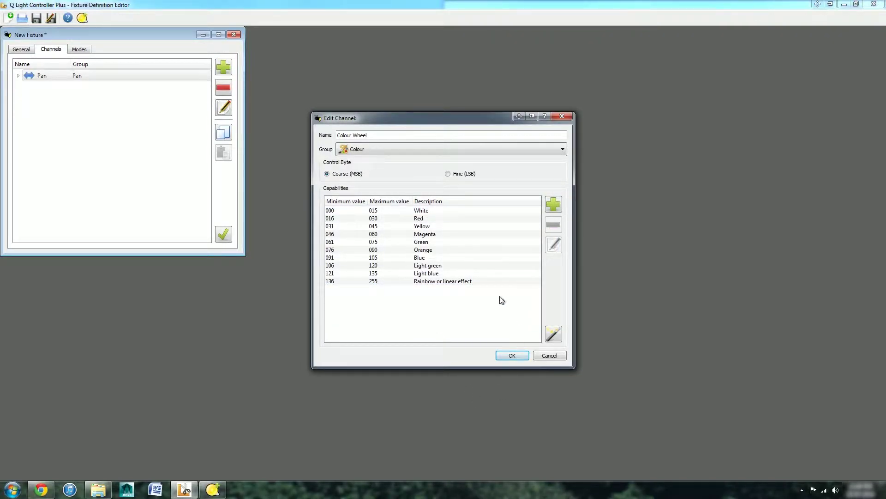
click(520, 357)
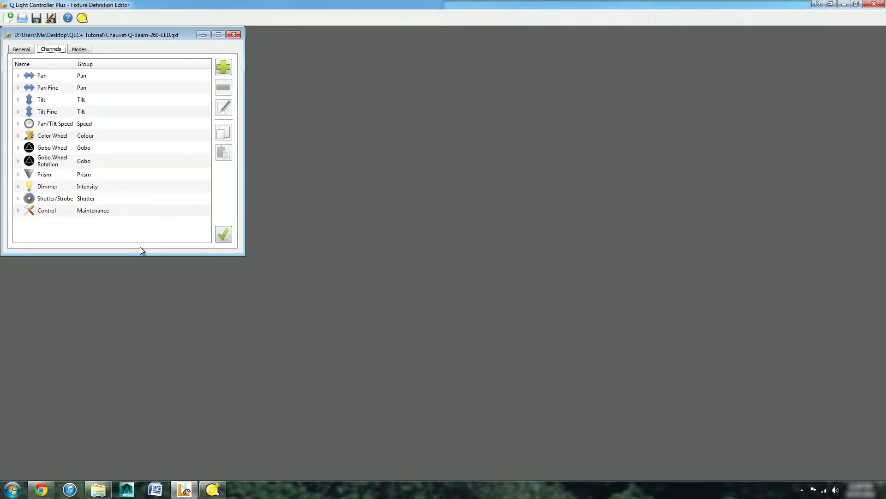
Expand Pan, Pan Fine and Tilt to check their value ranges, then collapse them
click(18, 76)
click(18, 95)
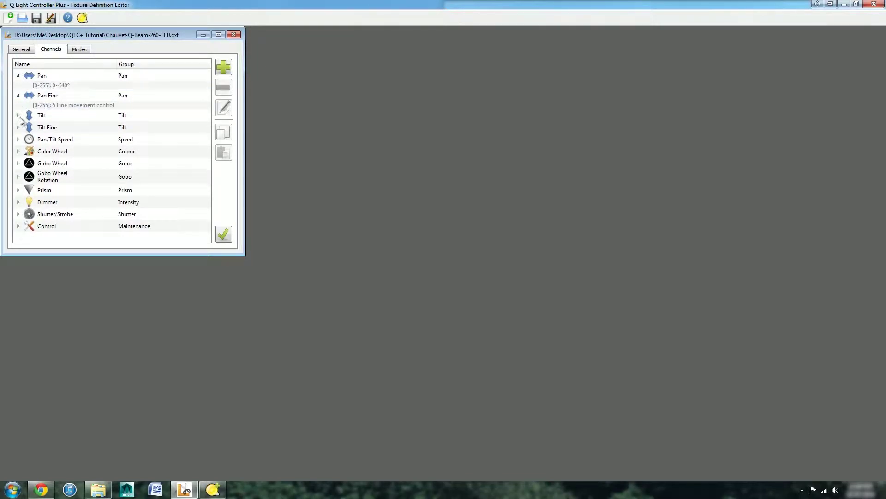
click(18, 115)
click(18, 115)
click(18, 95)
click(18, 75)
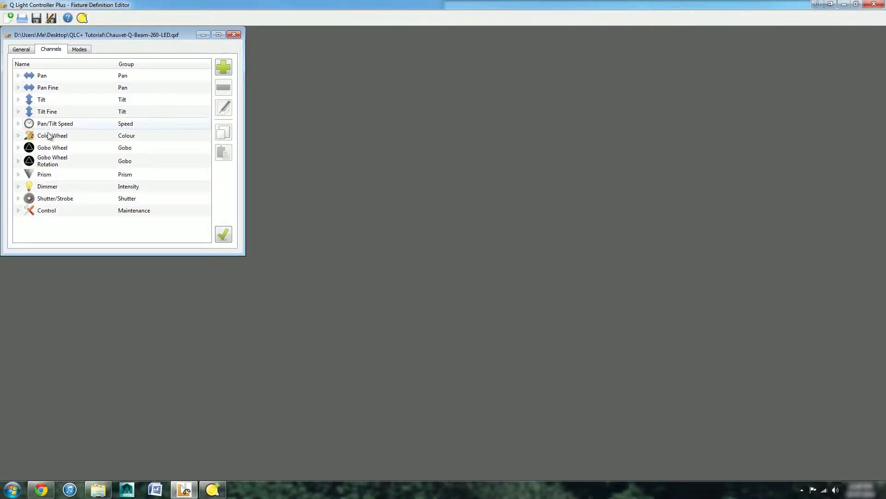
Review the Basic and Advanced modes and open the Edit Mode dialog for Basic
click(80, 52)
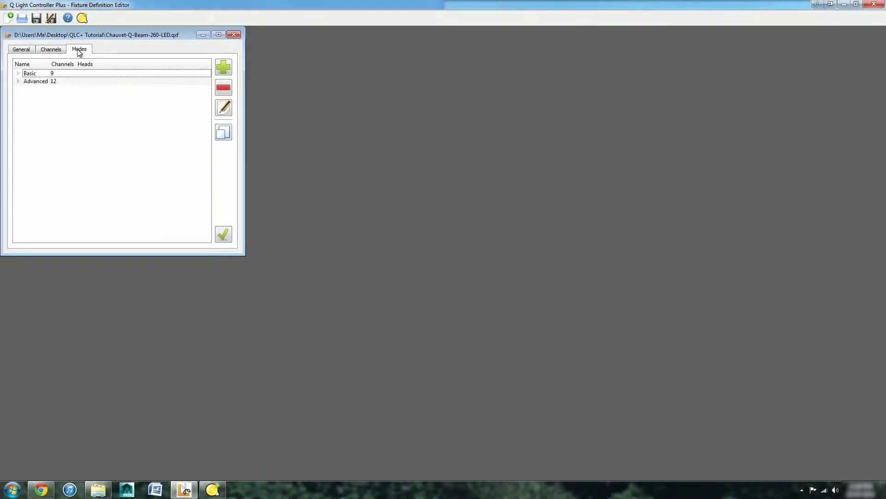
click(18, 74)
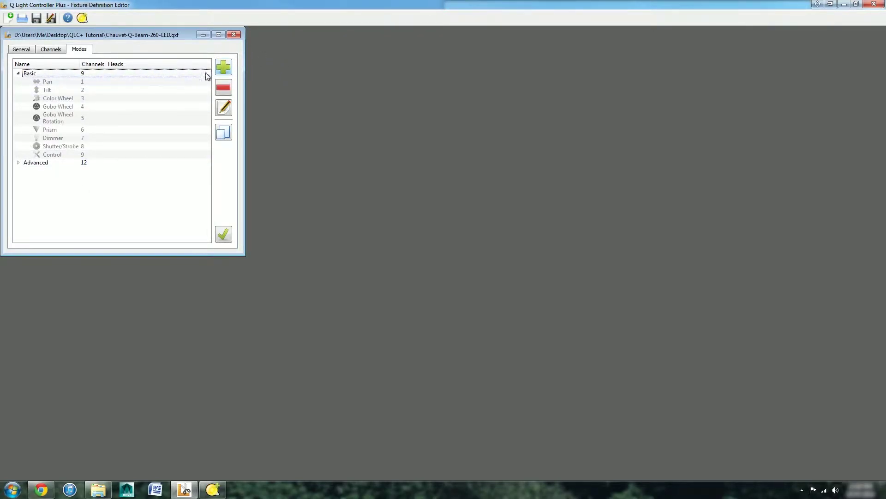
click(225, 68)
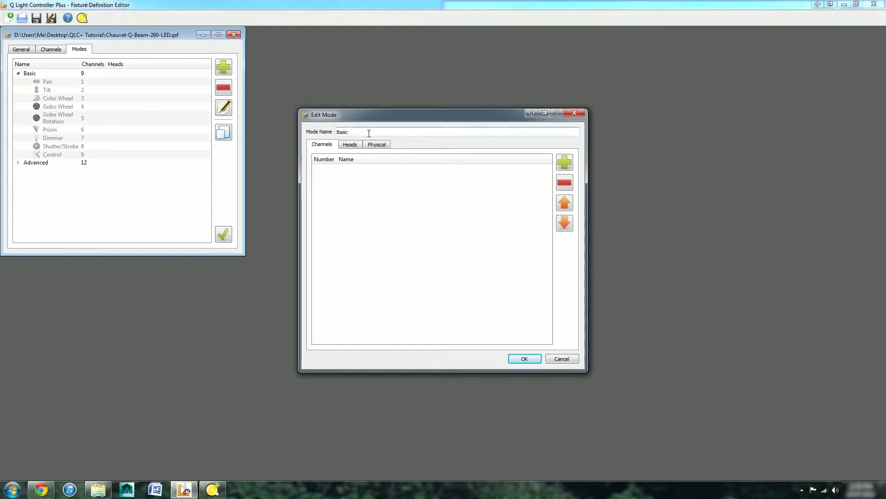
Add Pan, Tilt and Color Wheel to the Basic mode, checking the PDF manual
click(559, 167)
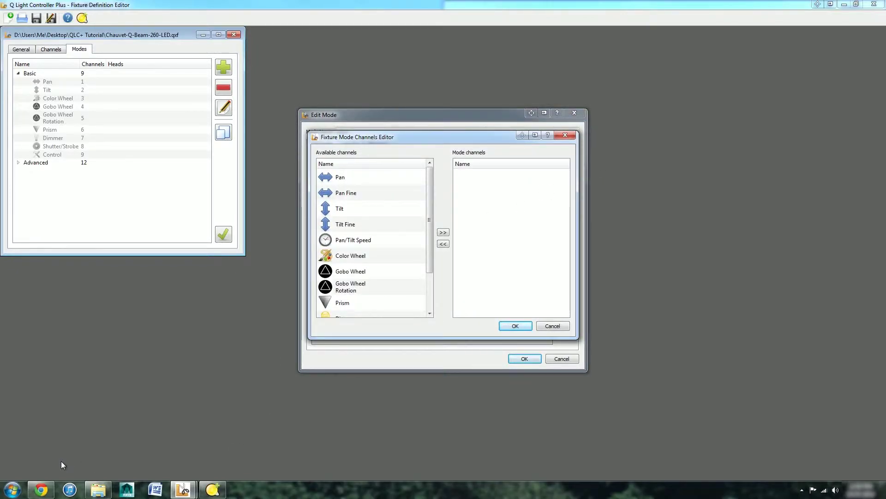
click(41, 489)
scroll(655, 280, up, 5)
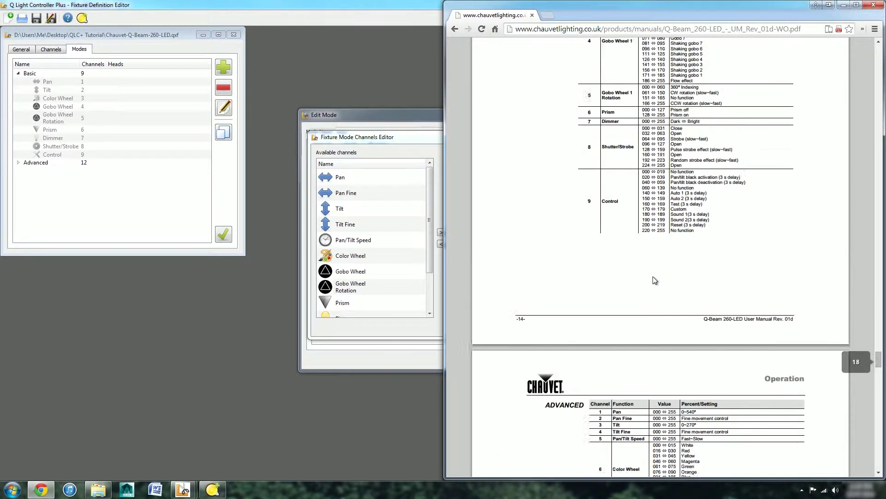
scroll(654, 280, up, 10)
drag(879, 346, 880, 174)
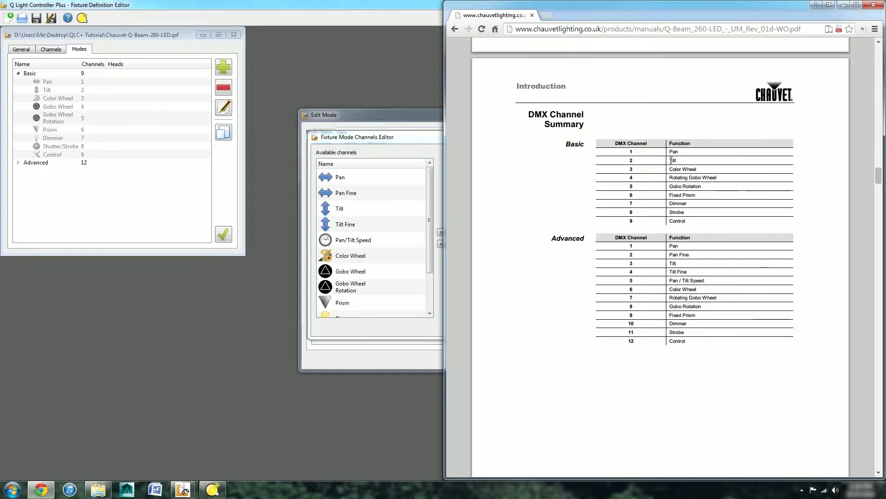
click(379, 177)
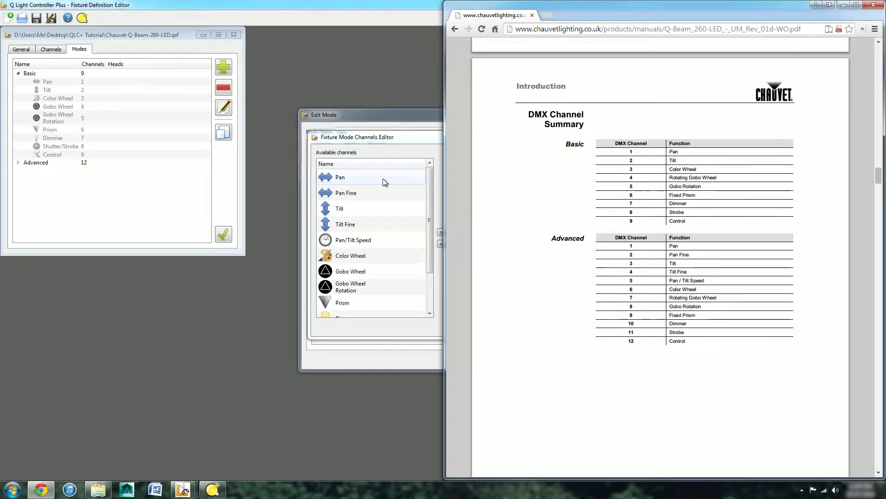
click(443, 232)
click(401, 192)
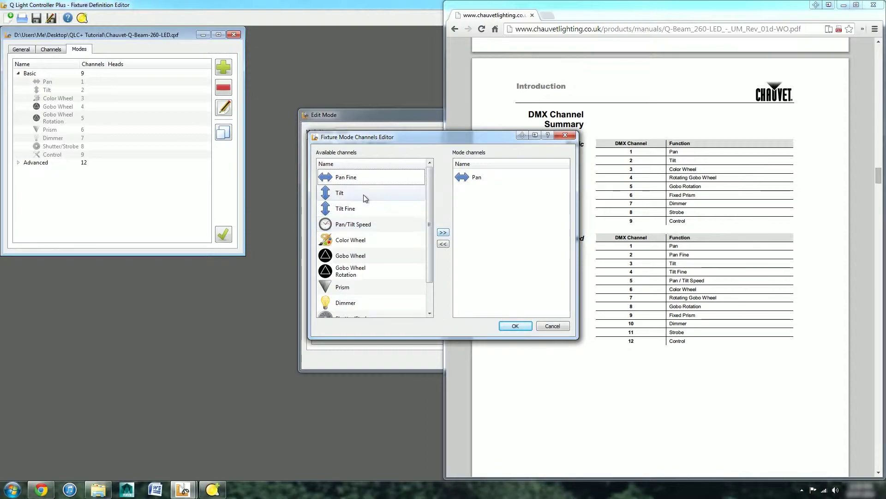
click(443, 233)
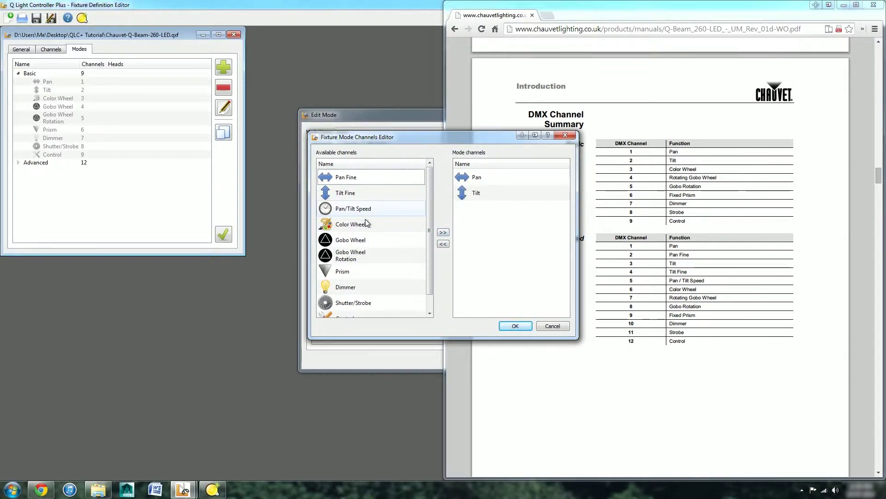
click(364, 224)
click(444, 232)
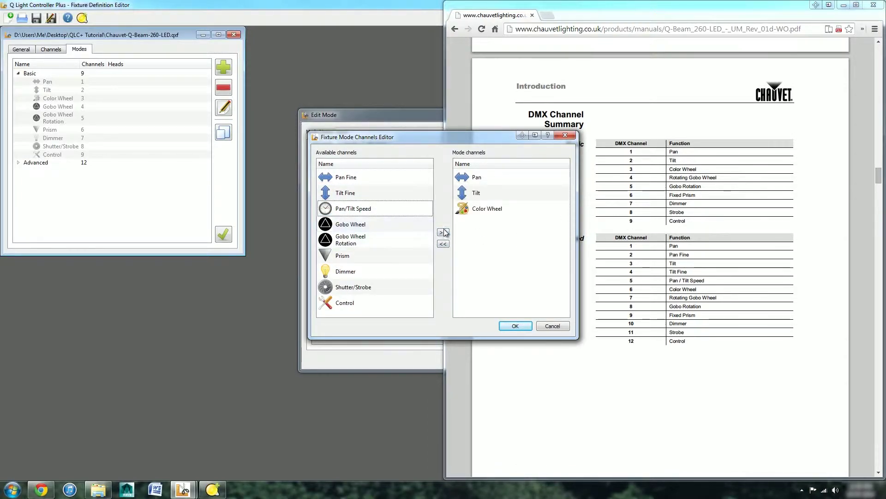
Add Gobo Wheel, Gobo Wheel Rotation, Prism, Dimmer, Shutter/Strobe and Control, then confirm
click(376, 237)
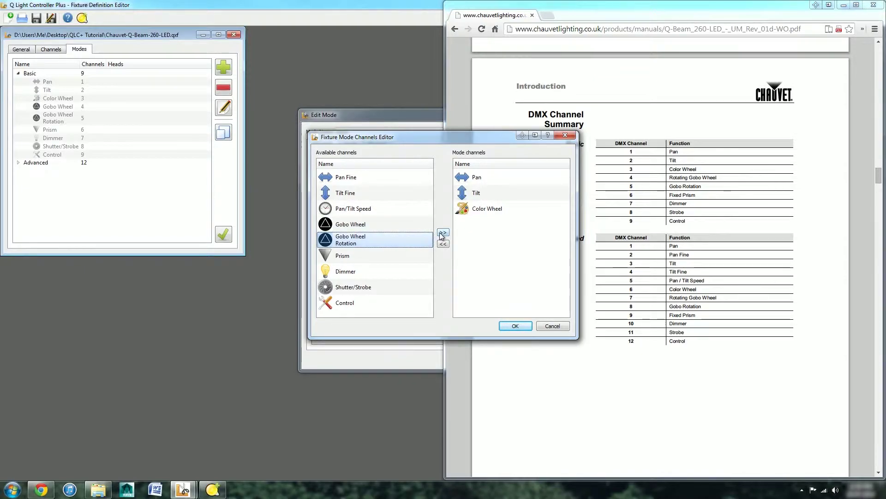
click(407, 224)
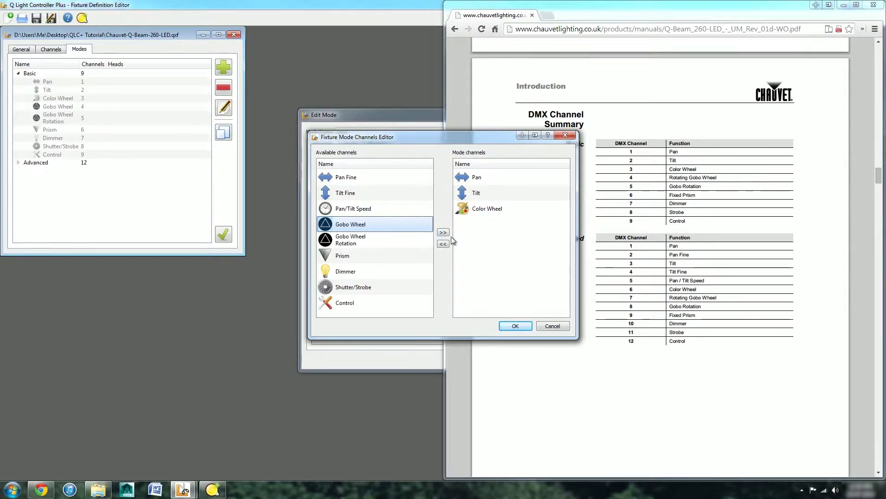
click(443, 233)
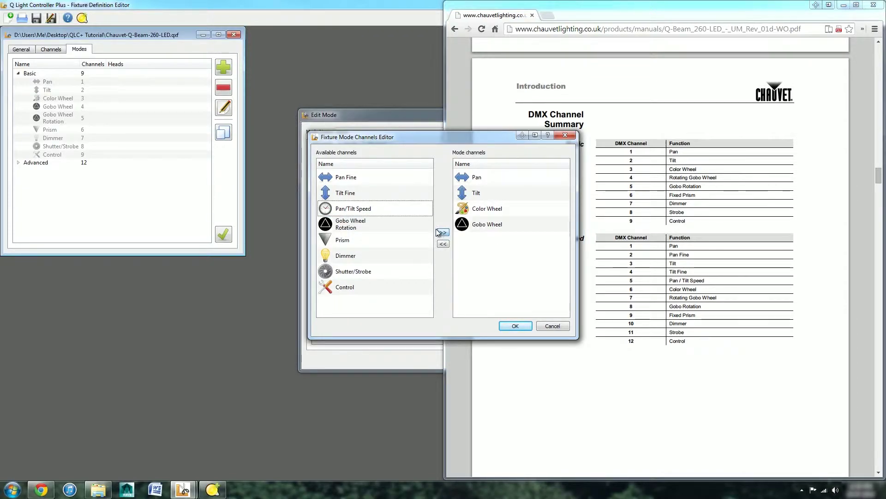
click(406, 225)
click(442, 232)
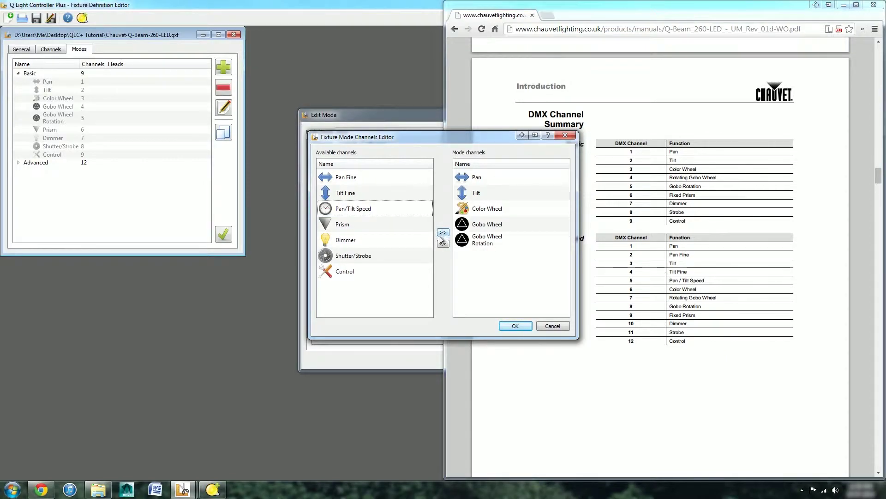
click(375, 225)
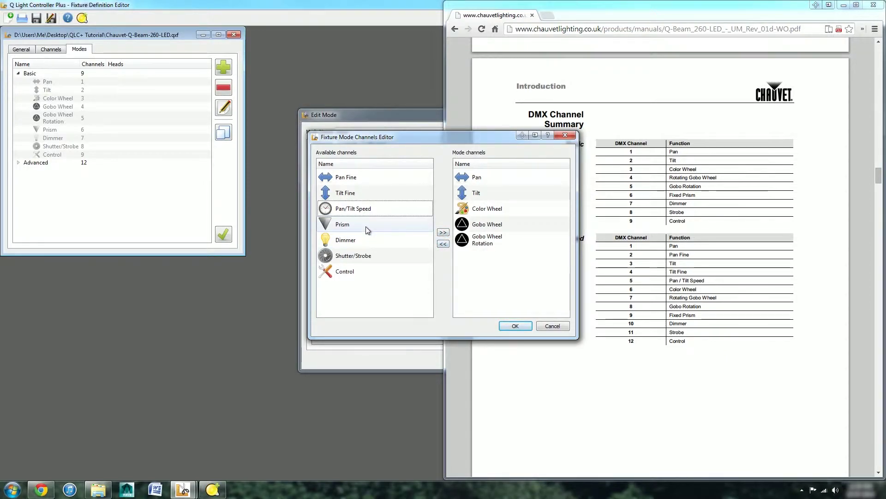
click(443, 232)
click(403, 226)
click(443, 232)
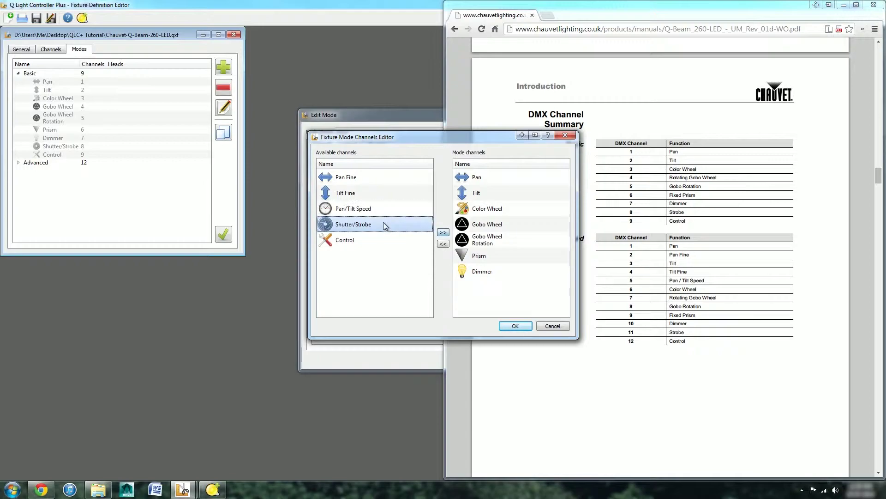
drag(390, 226, 407, 245)
click(443, 232)
click(515, 325)
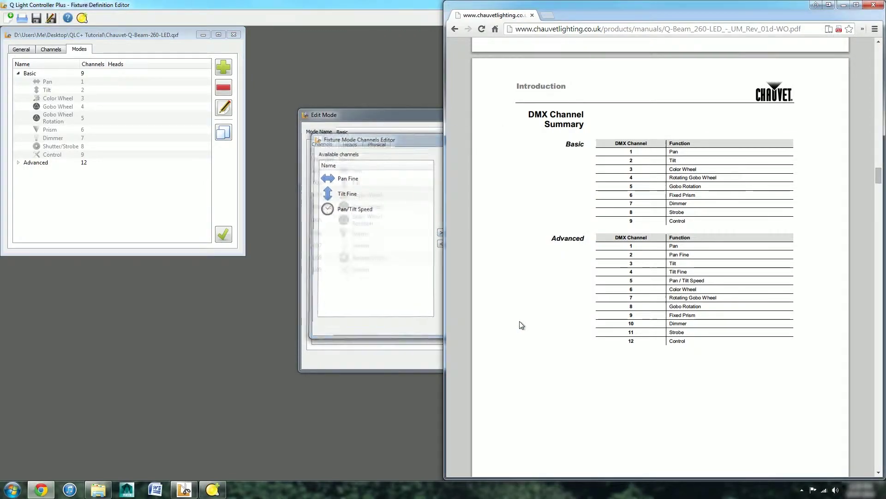
Move Gobo Wheel Rotation up to channel 4, ahead of Gobo Wheel
drag(364, 115, 293, 107)
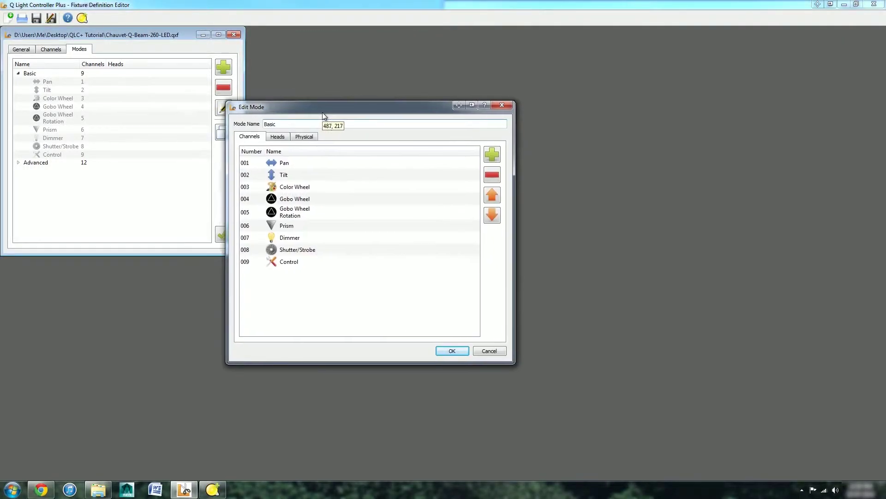
click(311, 214)
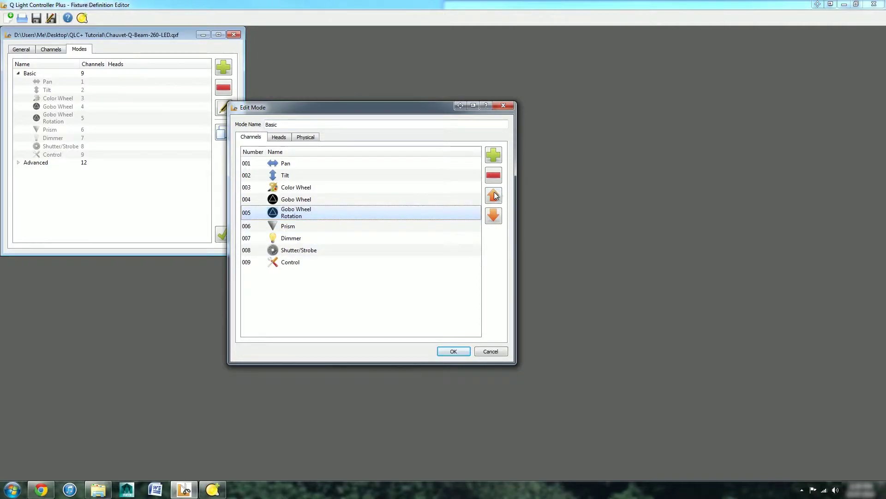
click(493, 195)
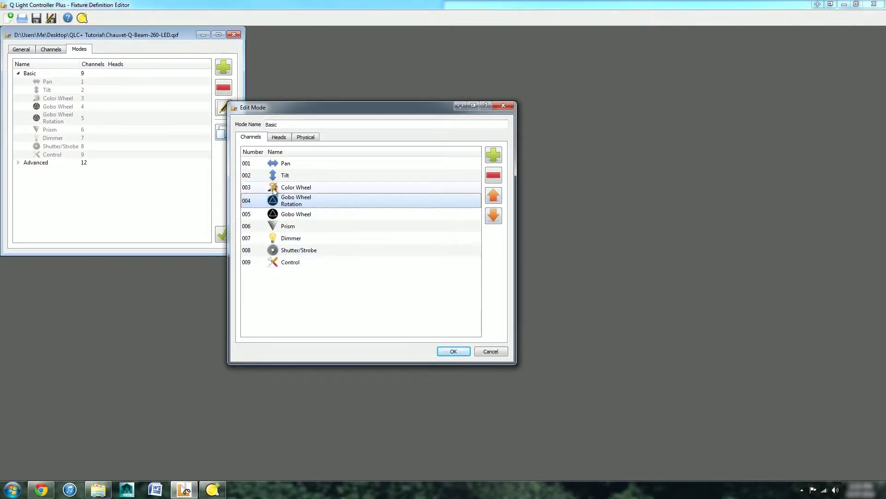
Inspect the mode's Heads and Physical tabs, discarding a newly started head
click(279, 140)
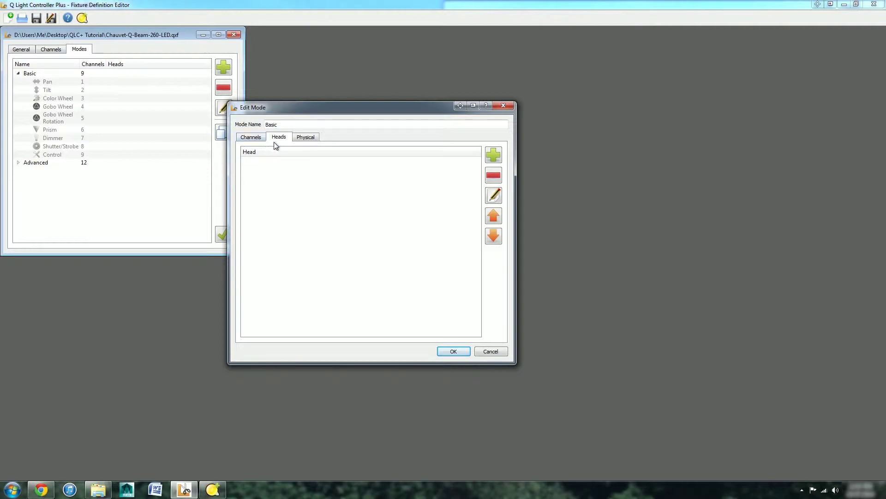
click(294, 138)
click(251, 138)
click(279, 137)
click(493, 156)
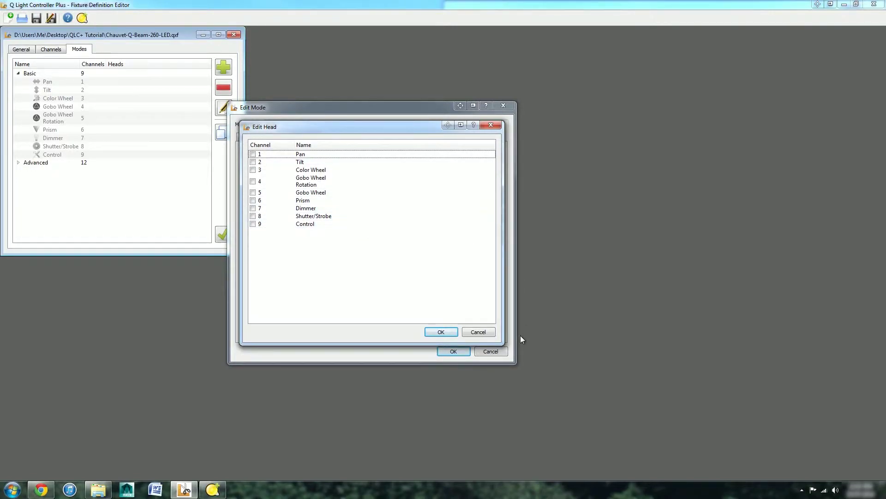
click(478, 332)
click(310, 138)
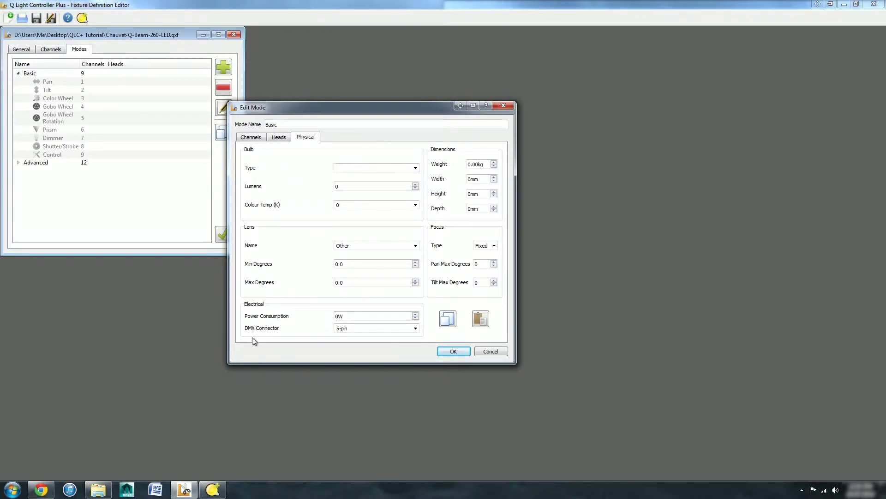
Look up the fixture's dimensions in the PDF manual, then return to the editor
click(41, 490)
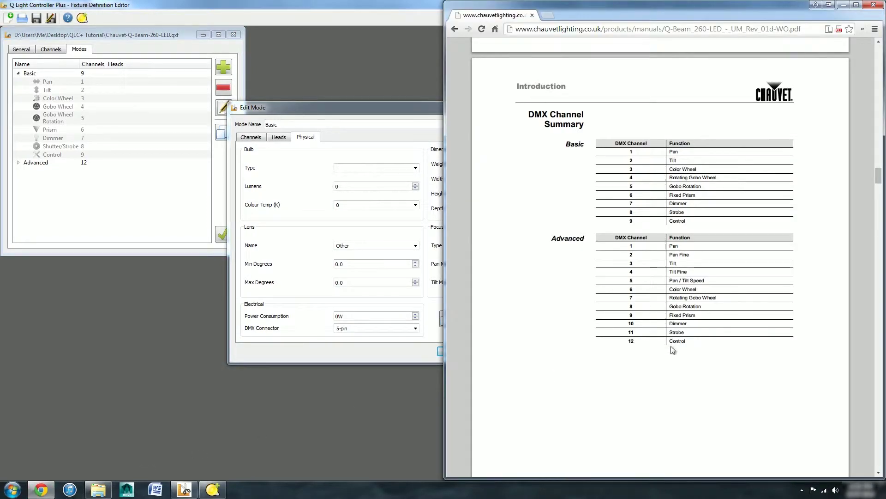
drag(878, 176, 877, 213)
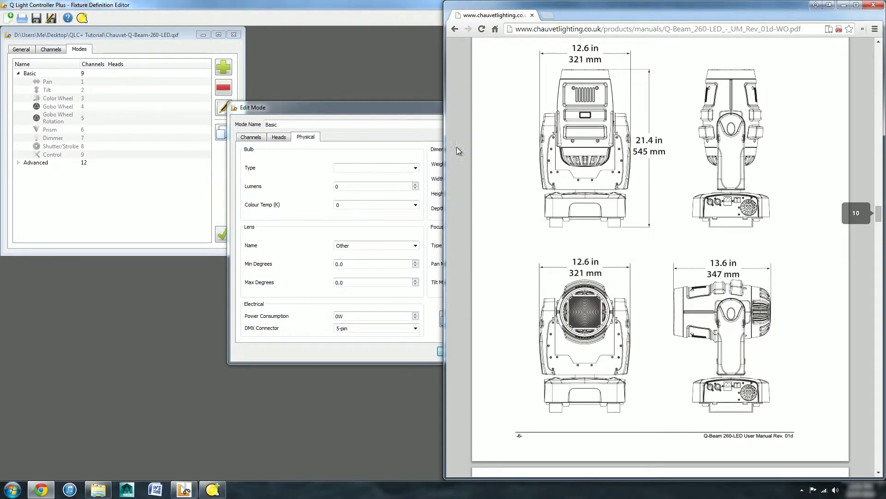
click(389, 102)
Reopen the Basic mode and confirm its physical specs: LED, 6243 lumens, 12.60kg, 150W
click(505, 353)
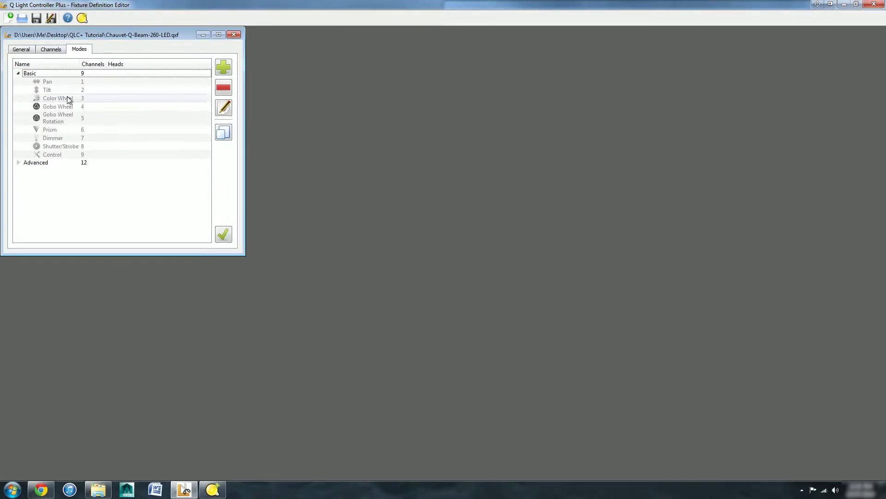
double_click(50, 76)
click(306, 137)
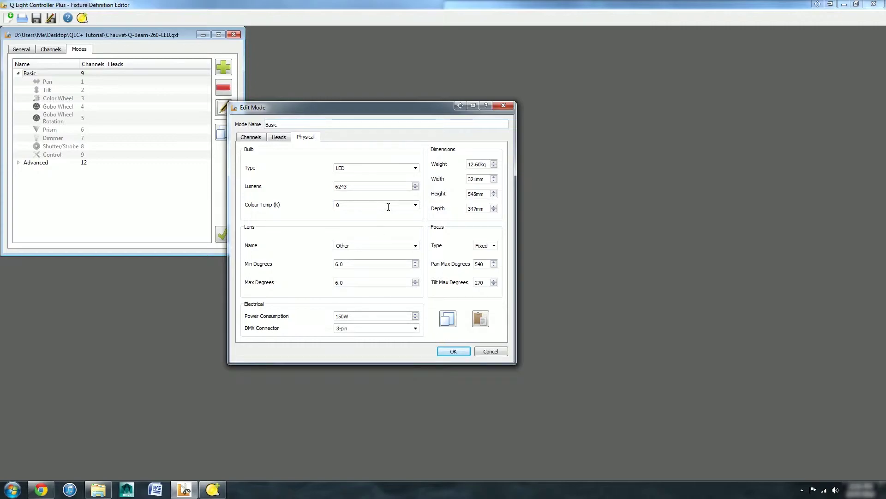
click(453, 351)
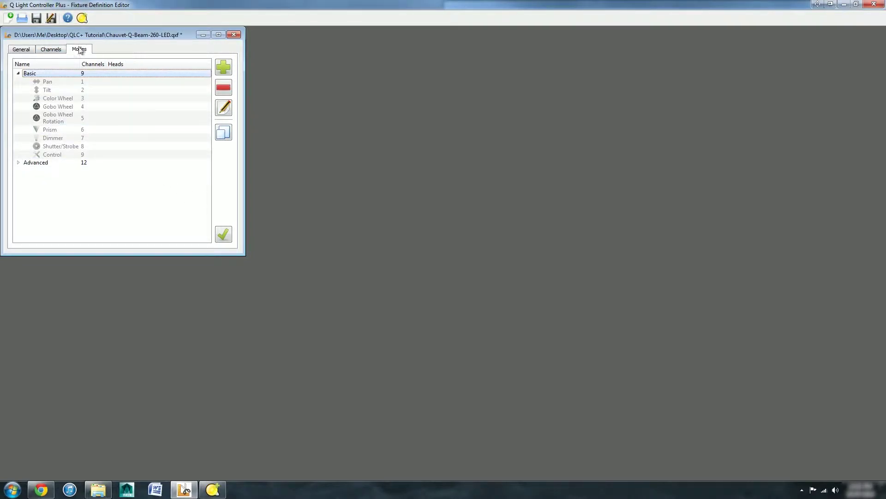
Dismiss the save prompt, then minimize the fixture editor and the PDF manual
click(50, 19)
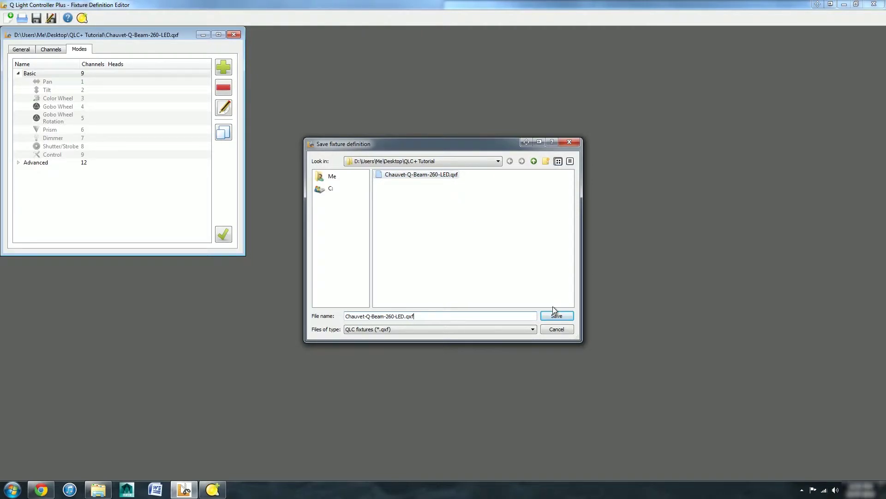
click(566, 329)
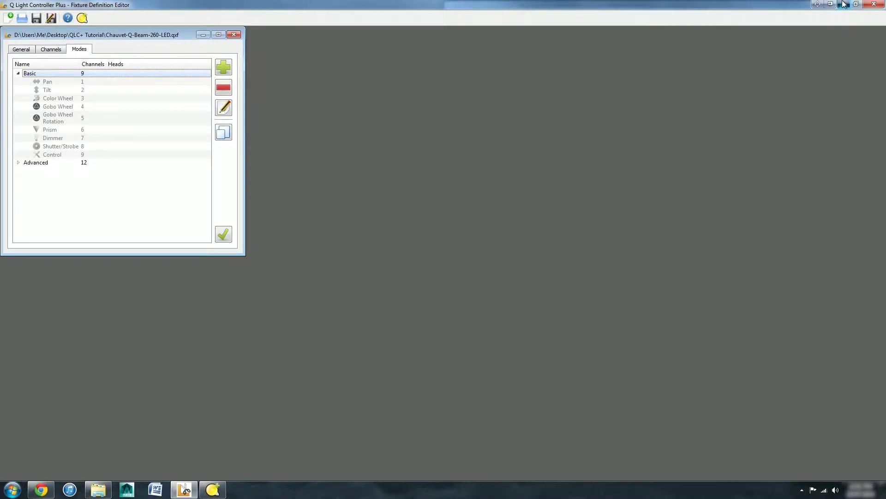
click(844, 4)
click(843, 5)
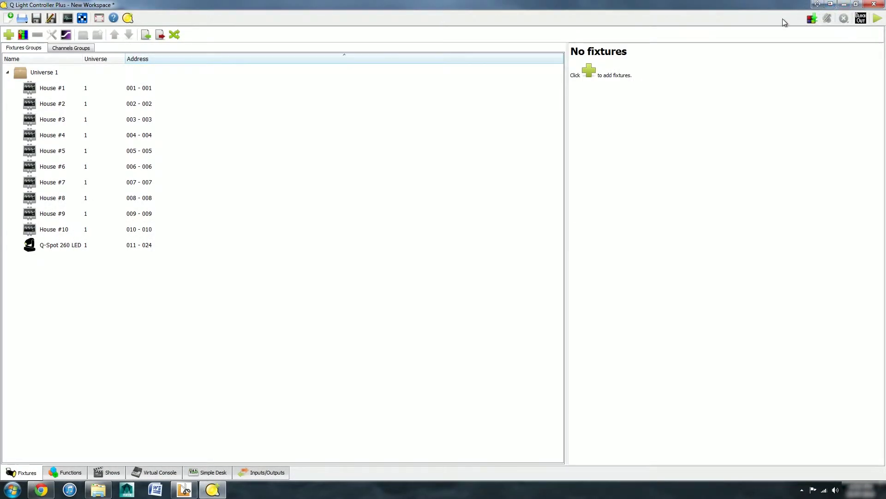
Open the QLC+ Tutorial folder from the desktop and place it on the right
click(843, 6)
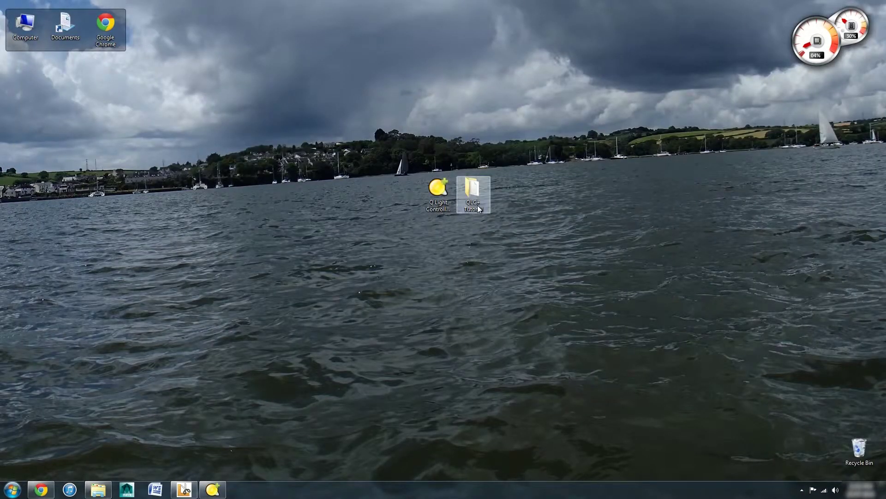
double_click(472, 192)
drag(321, 163, 490, 98)
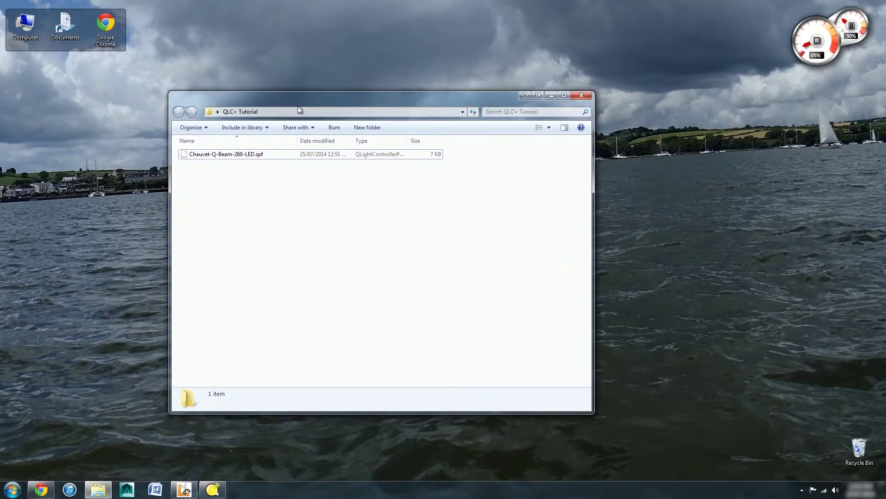
drag(298, 103, 570, 139)
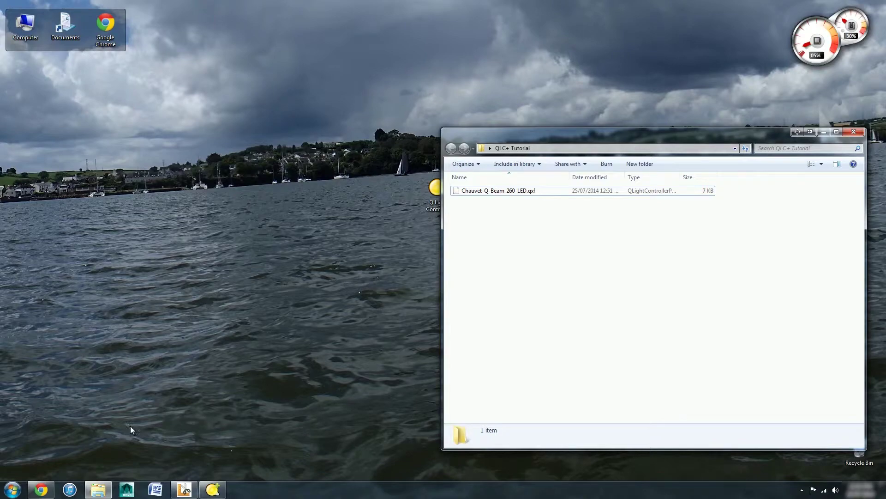
drag(2, 161, 260, 117)
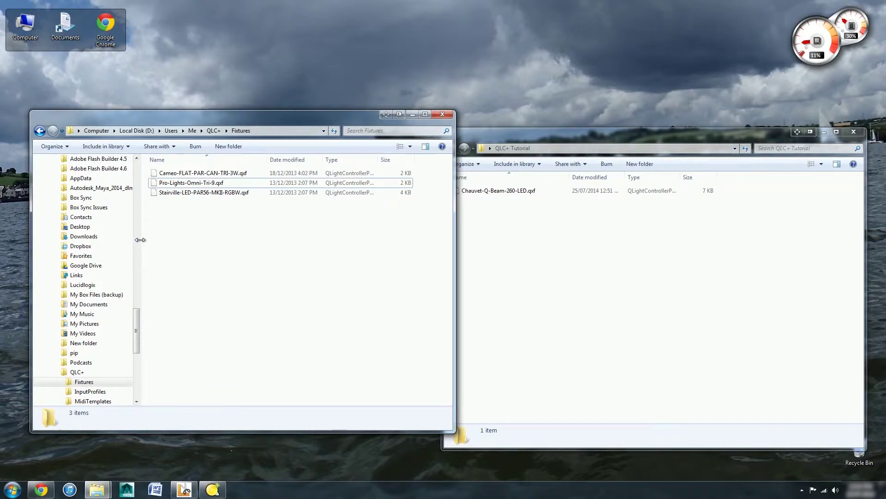
Browse the second Explorer window to Users > Me > QLC+ > Fixtures
drag(138, 240, 59, 237)
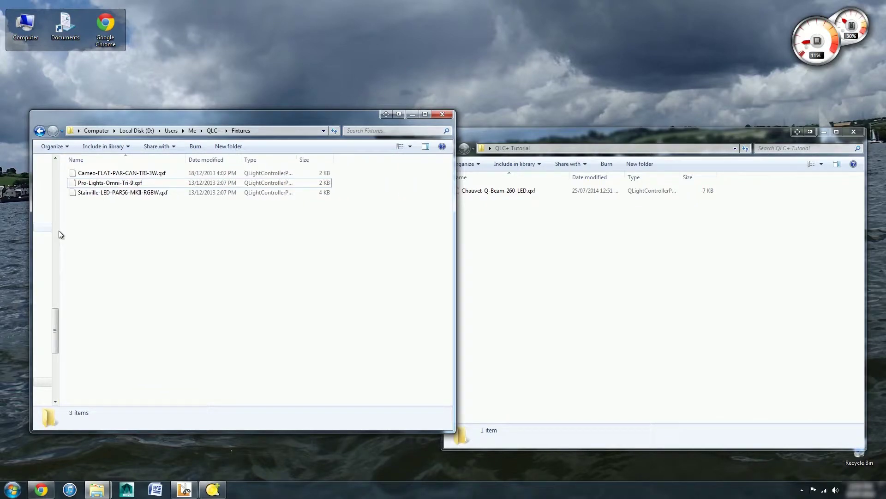
click(171, 130)
double_click(110, 182)
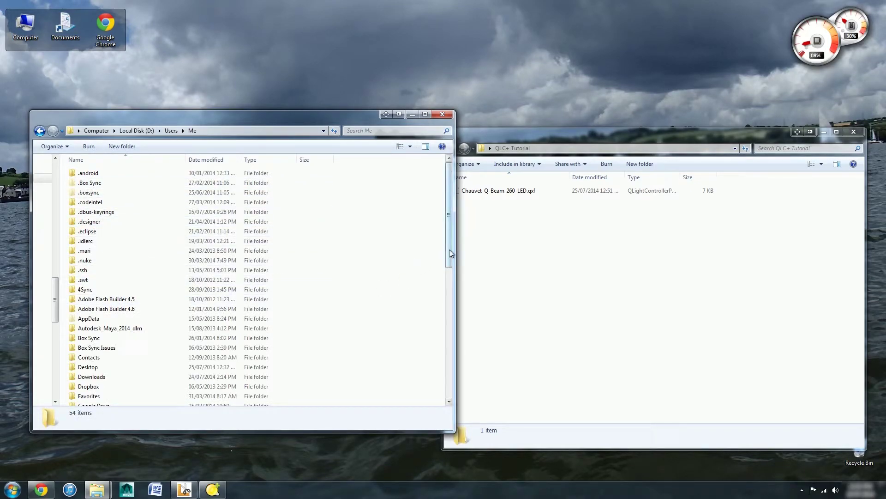
drag(450, 249, 437, 360)
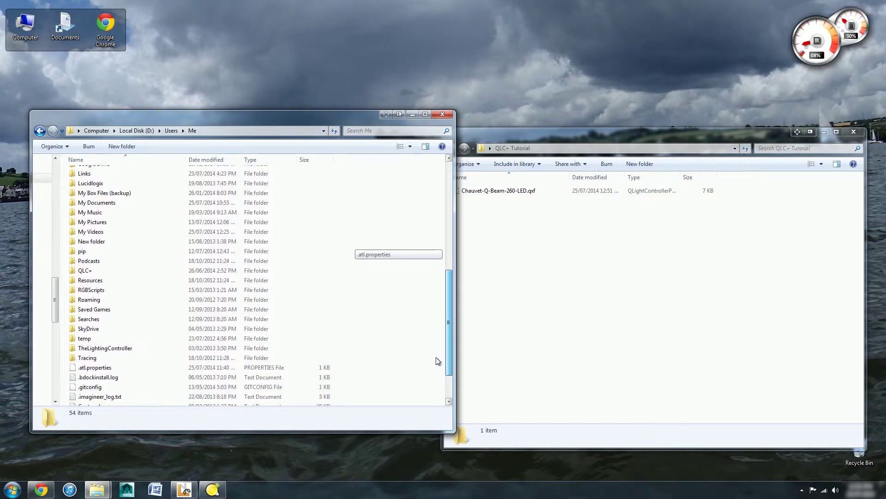
double_click(131, 269)
double_click(92, 172)
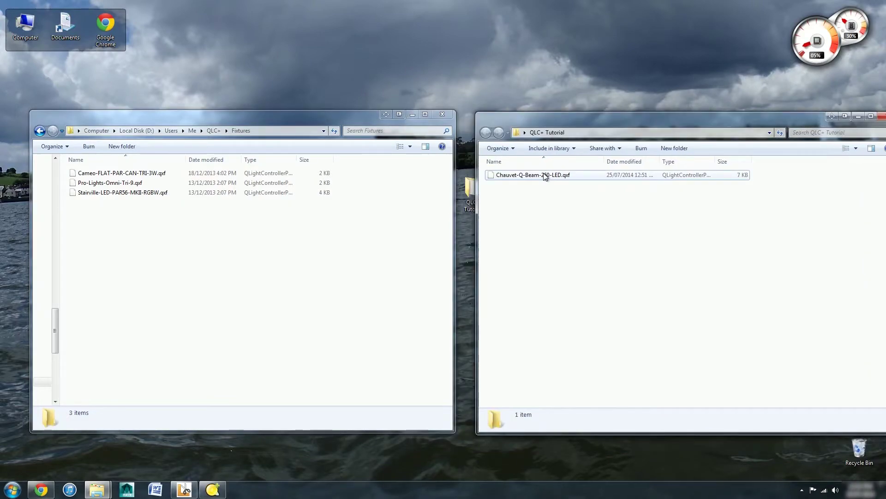
Move Chauvet-Q-Beam-260-LED.qxf into the Fixtures folder and return to QLC+
drag(491, 176, 228, 273)
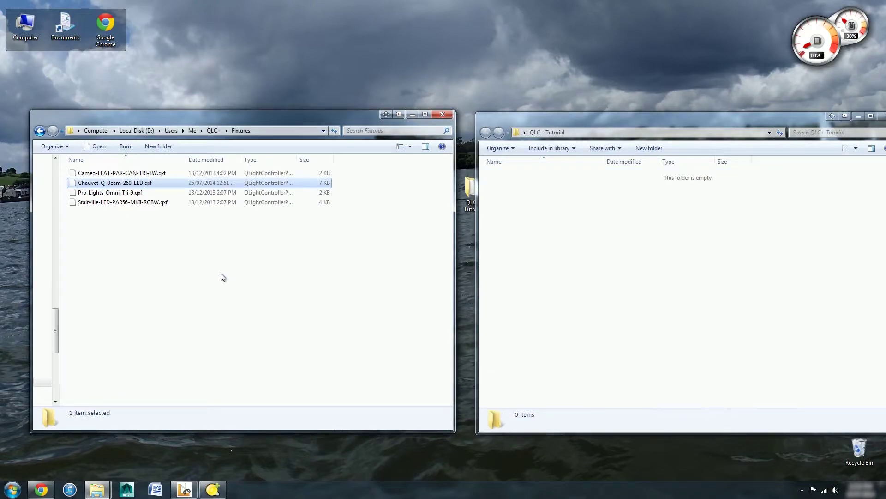
click(213, 489)
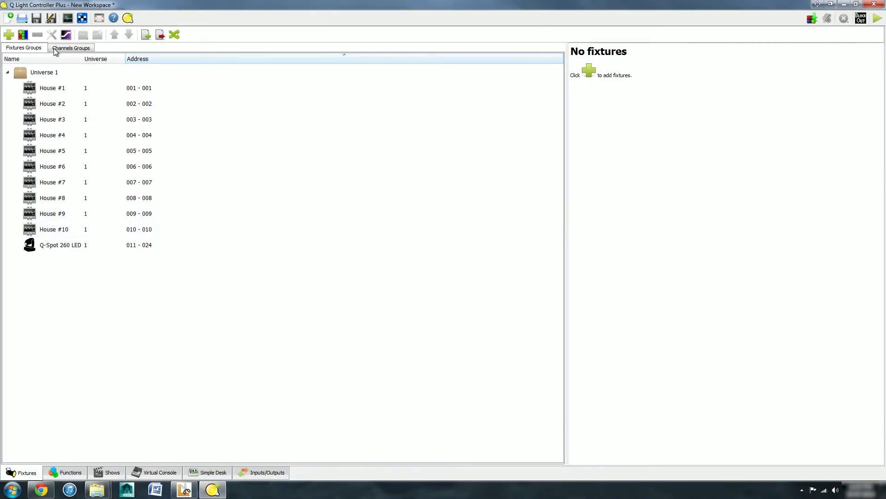
click(9, 19)
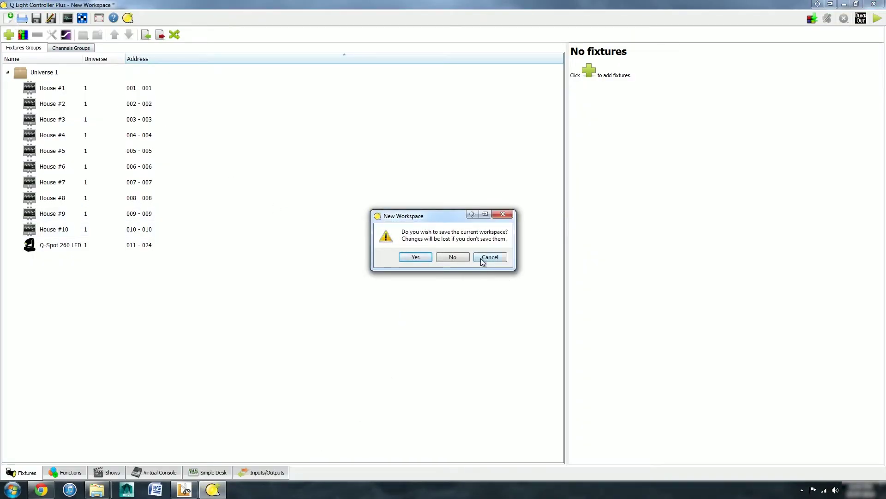
click(483, 261)
Check the Add Fixture list for the new model, cancel, and close QLC+
click(8, 35)
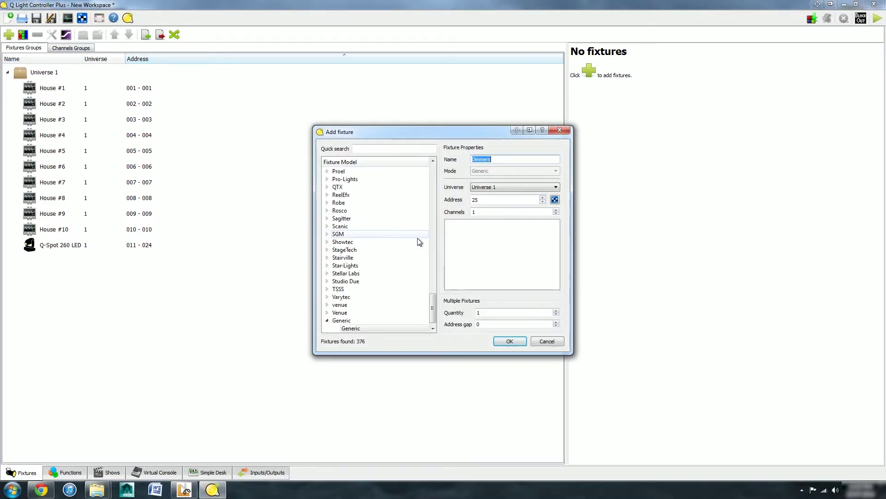
drag(432, 300, 431, 207)
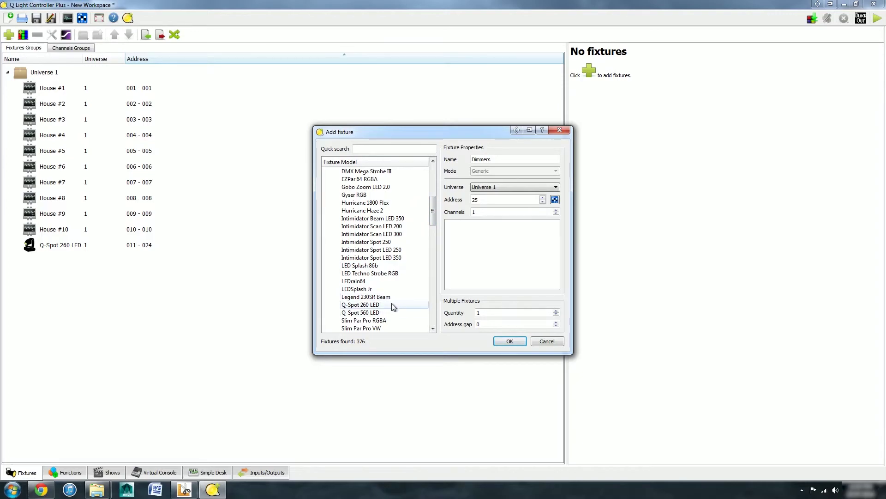
click(542, 342)
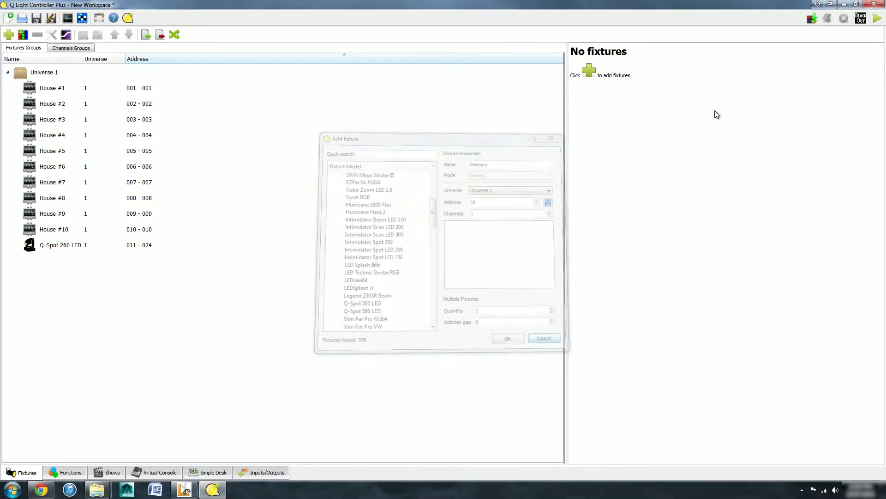
click(872, 5)
Confirm quitting, then relaunch Q Light Controller Plus from the desktop shortcut
click(493, 255)
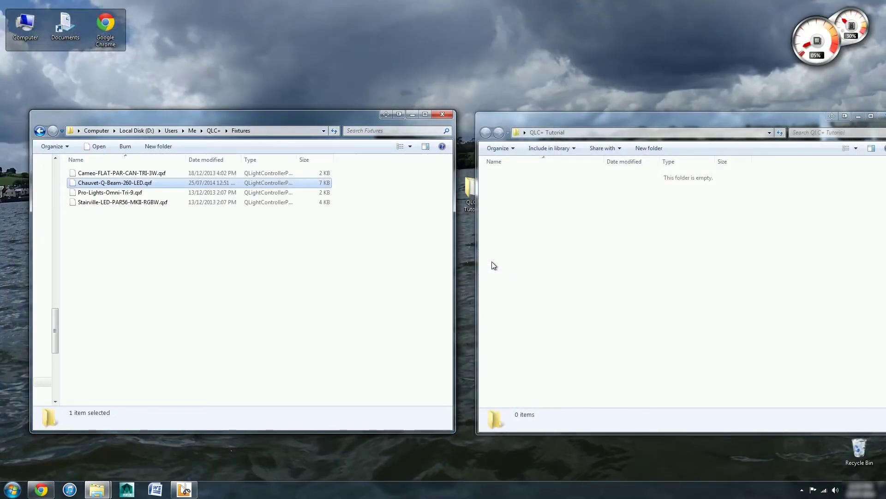
click(411, 114)
click(441, 203)
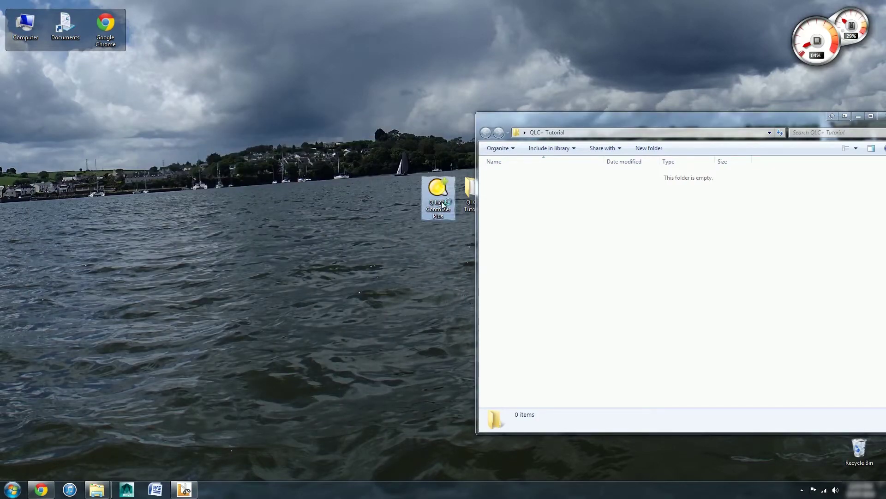
double_click(442, 203)
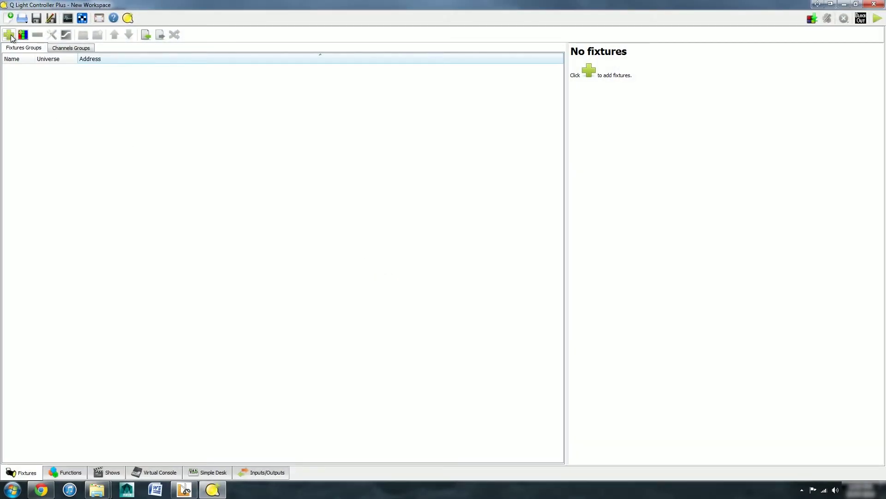
Add one Chauvet Q-Beam 260-LED in Advanced mode to Universe 1, addresses 001–012
click(9, 34)
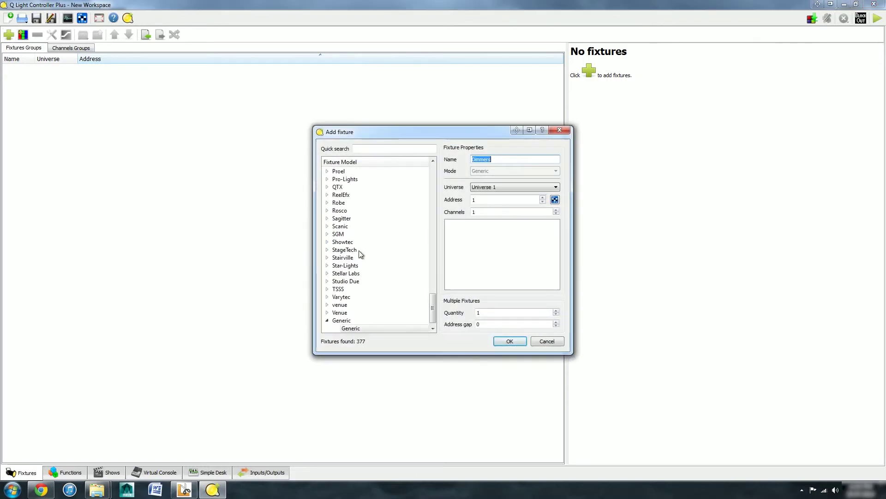
drag(434, 317, 440, 224)
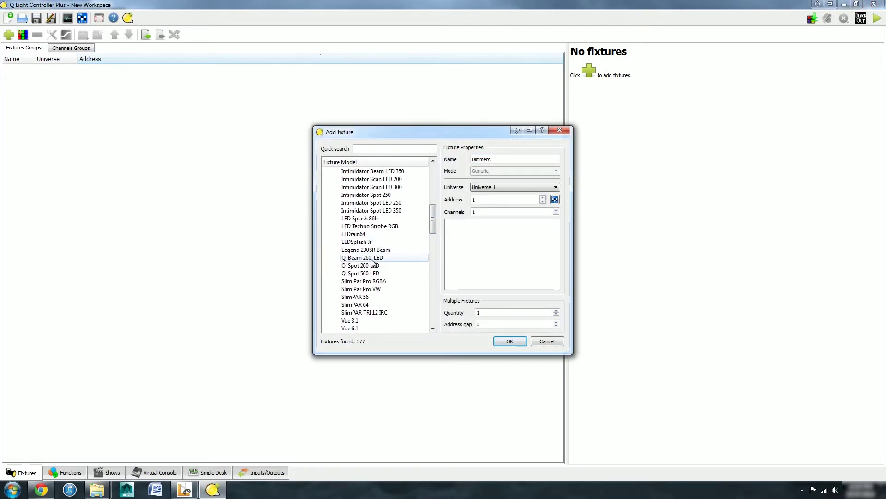
click(377, 258)
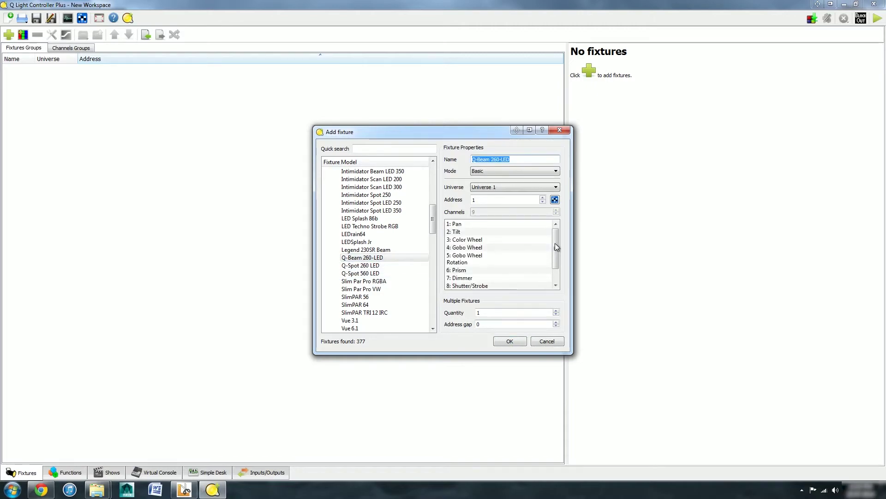
click(538, 172)
click(537, 184)
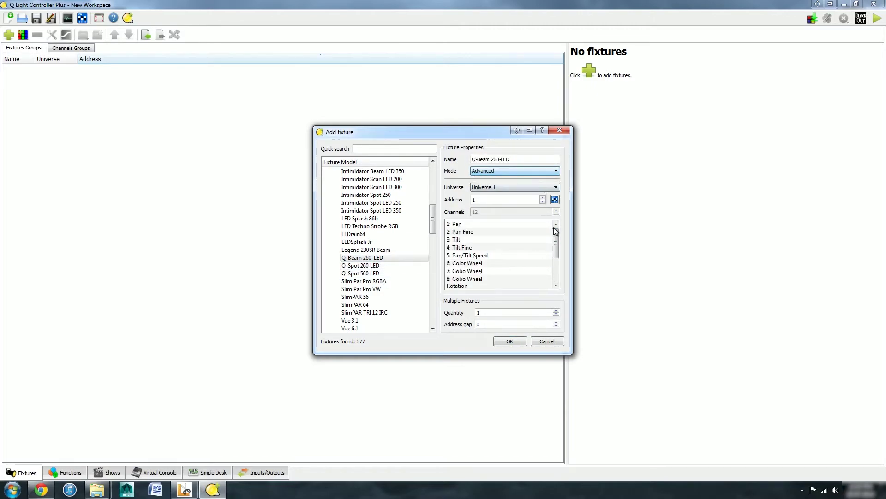
drag(556, 231, 561, 271)
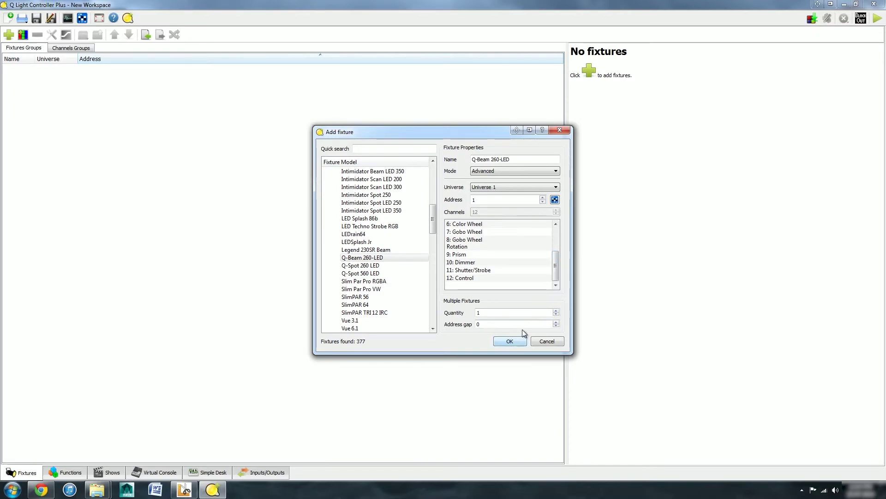
click(516, 341)
click(117, 263)
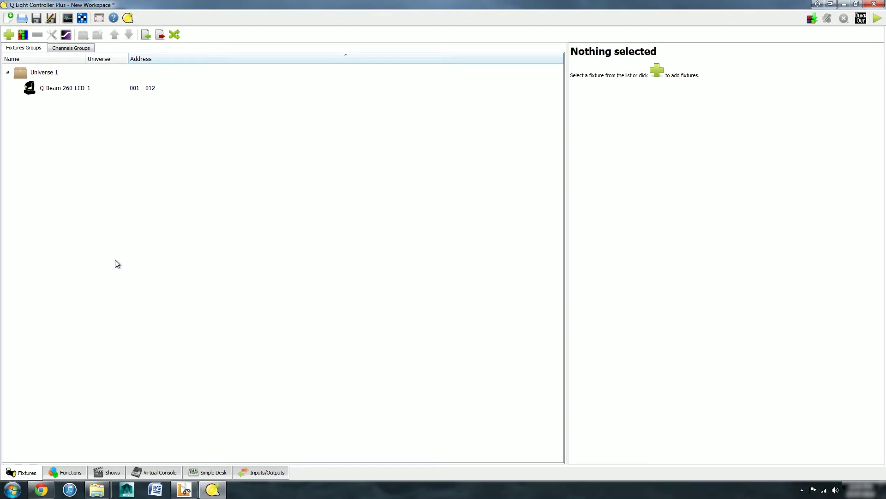
click(276, 436)
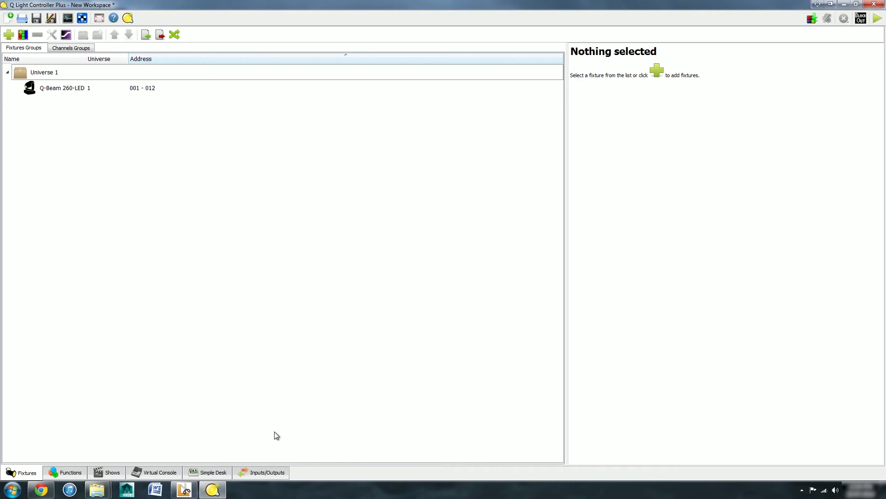